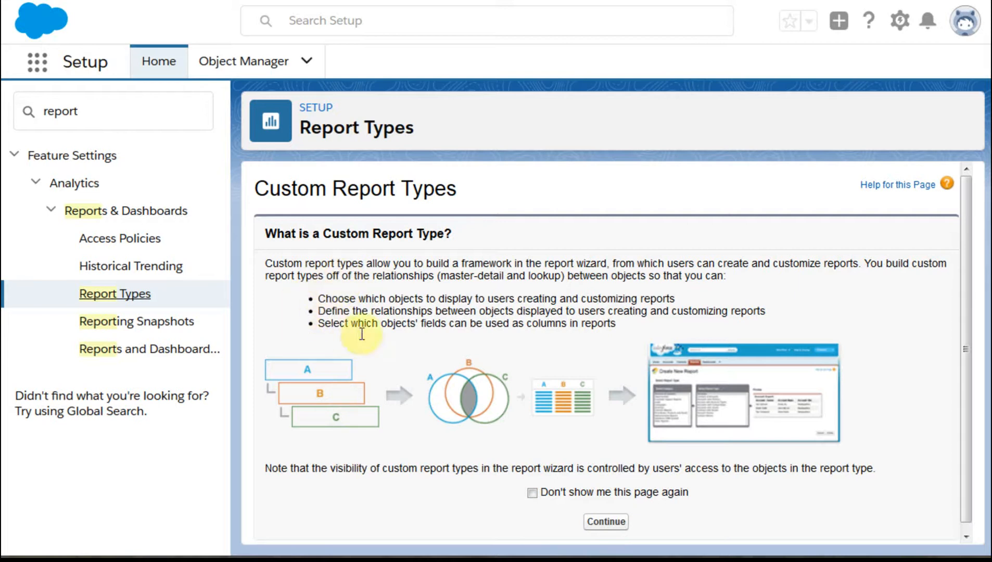
- Begin a new custom report type with Reports as its primary object
left_click(605, 523)
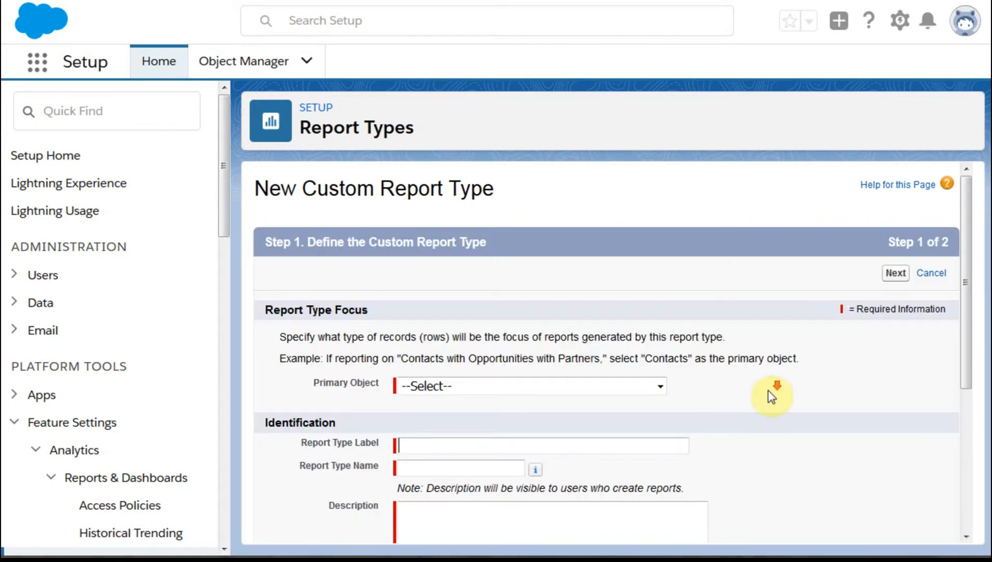
scroll(773, 394, "down", 4)
scroll(772, 395, "up", 3)
scroll(772, 397, "up", 1)
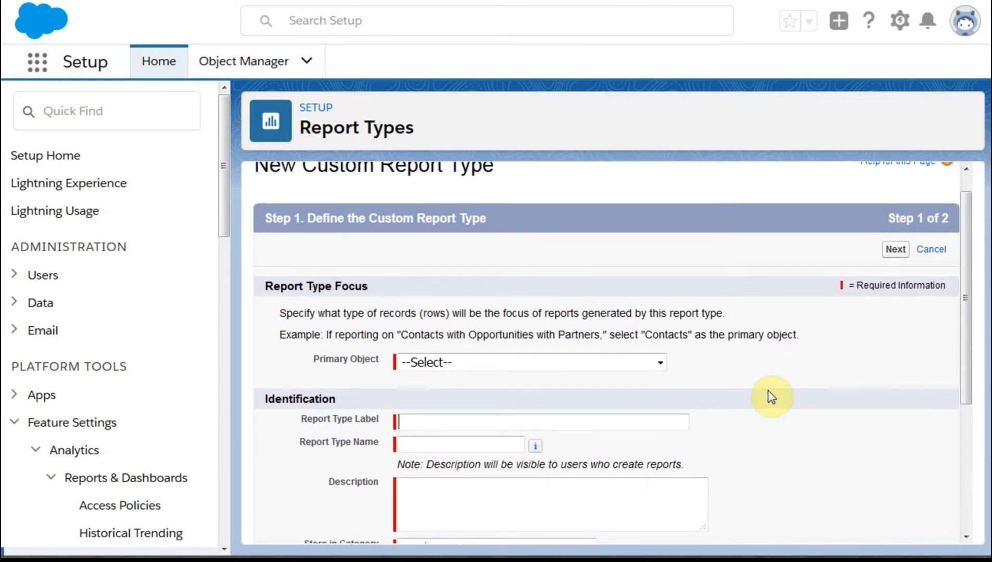
scroll(775, 396, "down", 4)
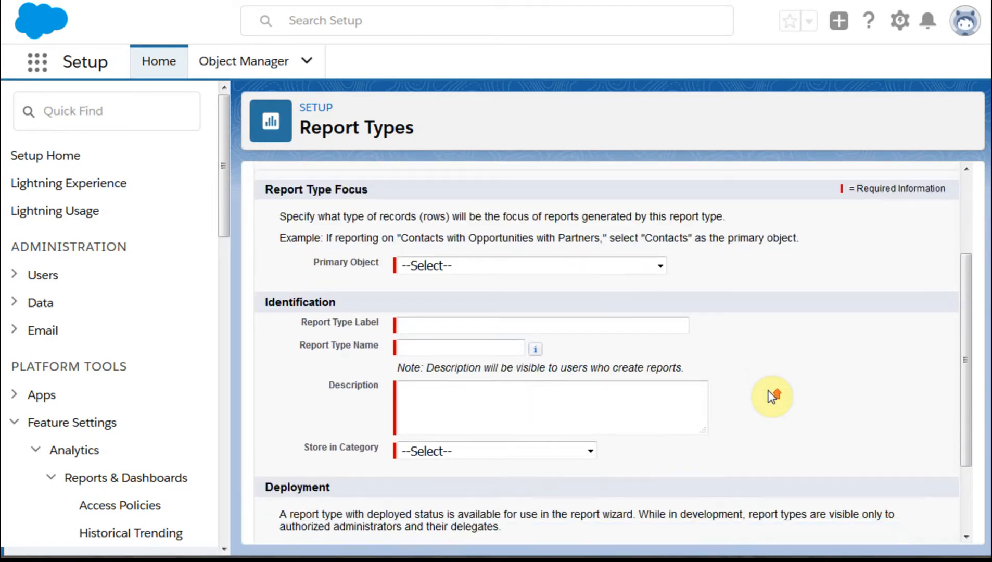
left_click(660, 169)
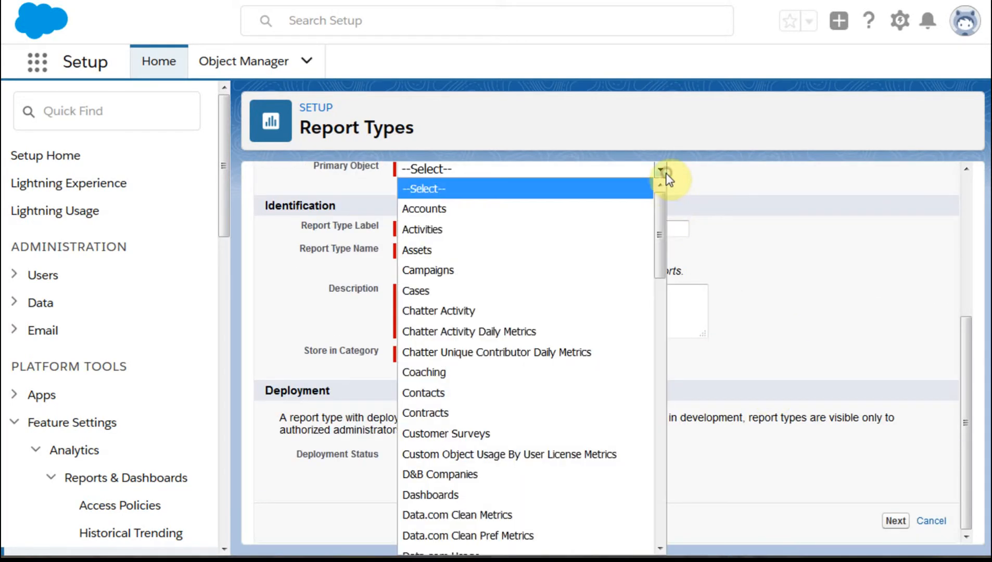
left_click_drag(659, 207, 694, 438)
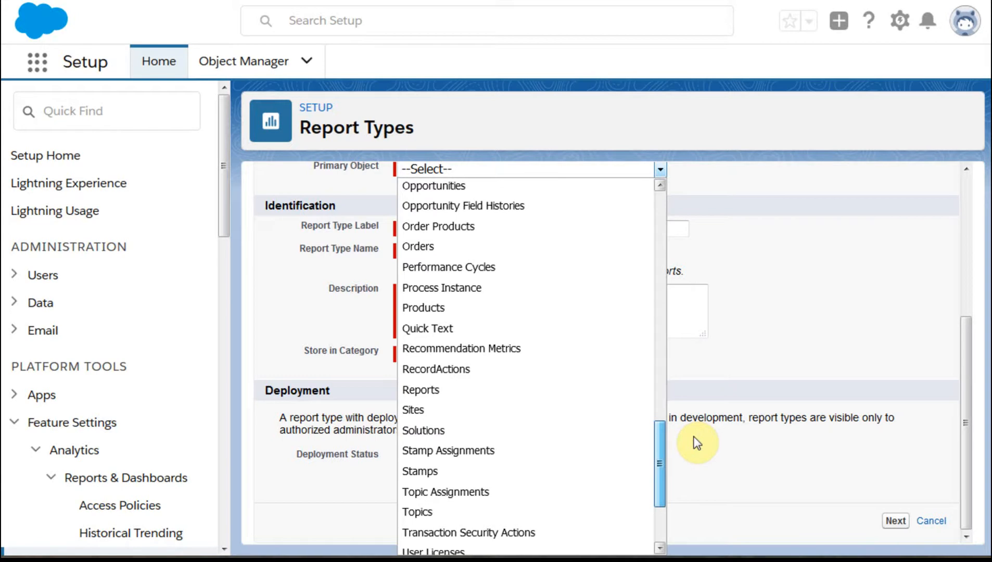
left_click(436, 390)
- Enter "Rpt of Rpts by Rpt Type" as both the report type label and the description
left_click(478, 225)
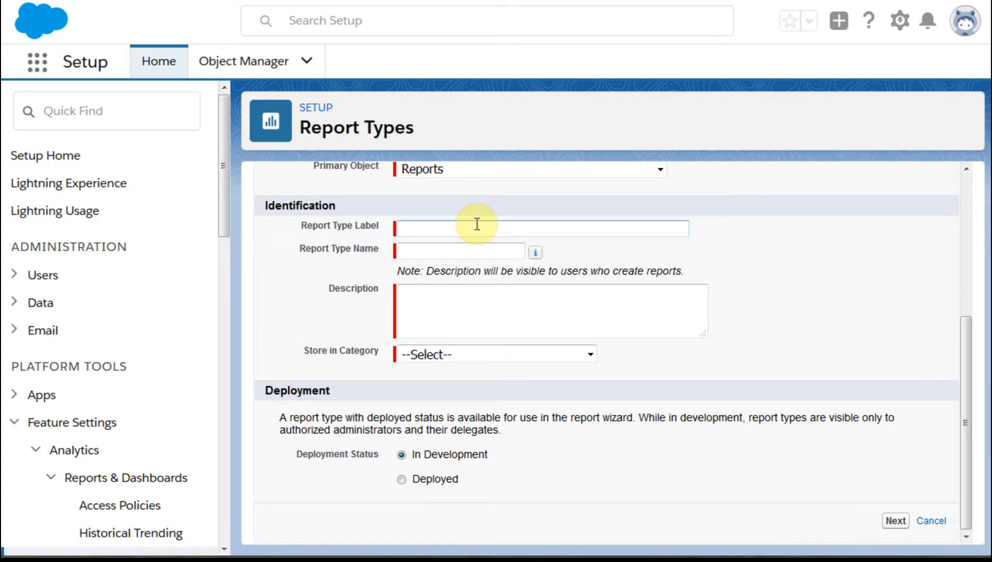
type("R")
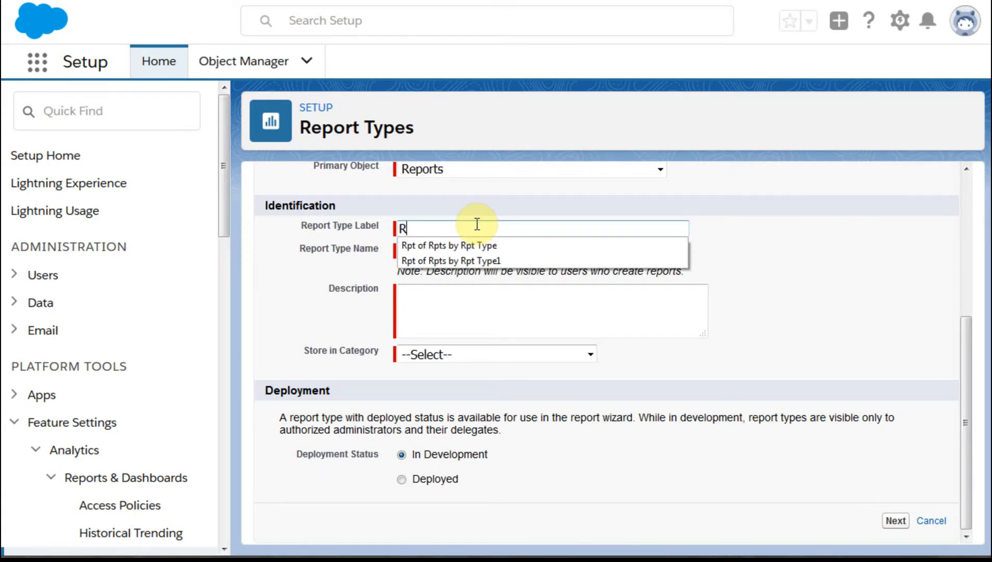
left_click(463, 247)
left_click_drag(529, 229, 380, 242)
key("ctrl+c")
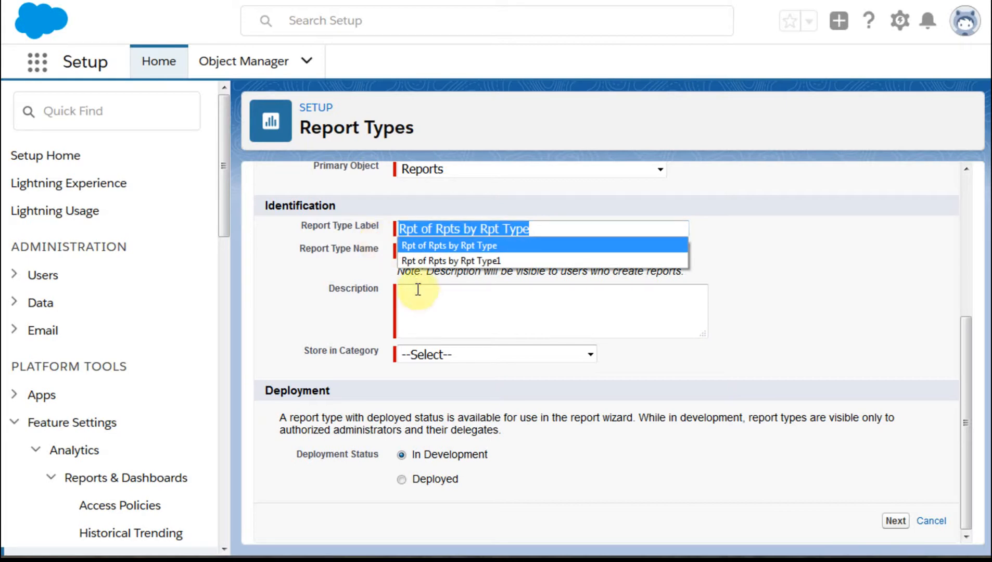
left_click(597, 302)
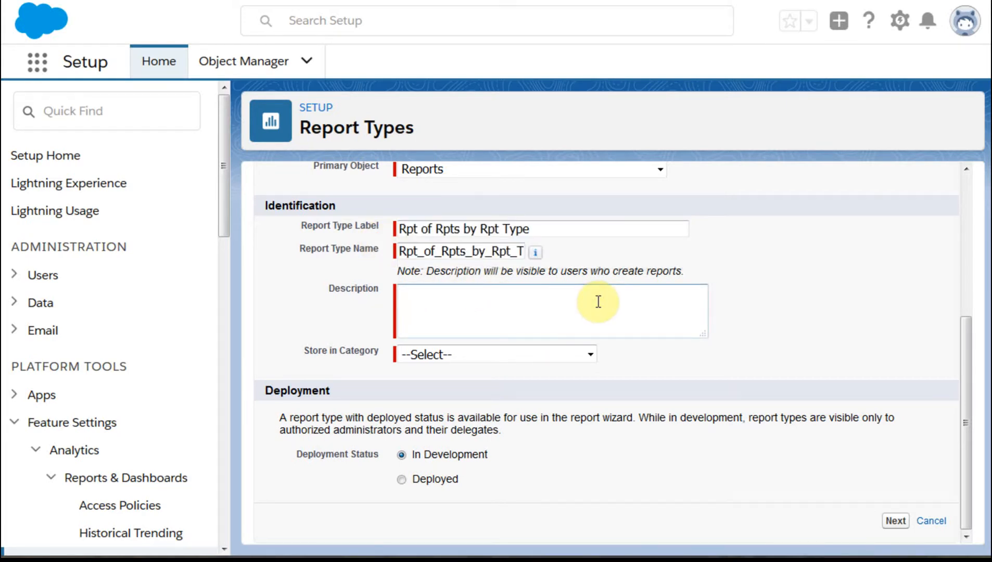
key("ctrl+v")
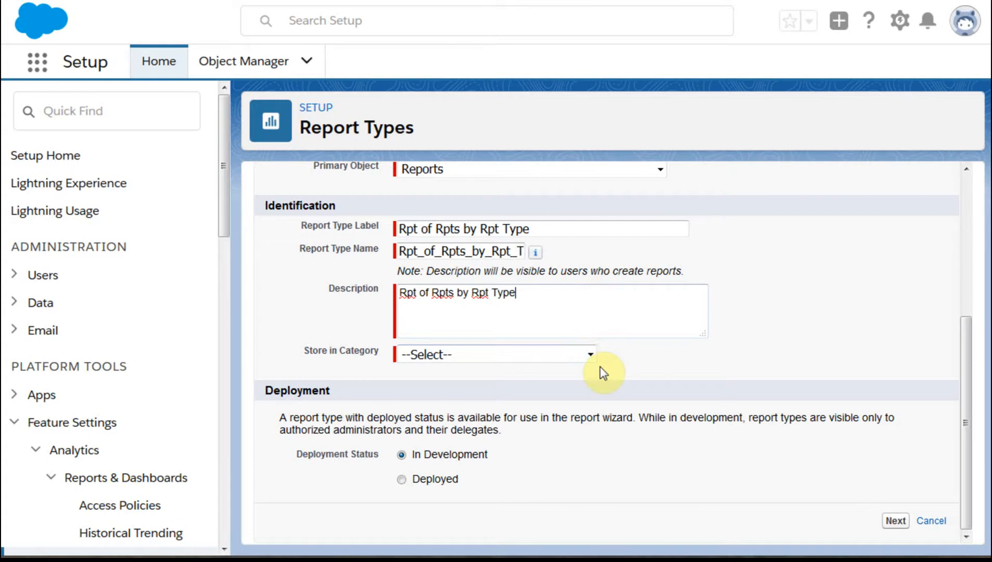
- Store the report type in the Administrative Reports category with Deployed status, and proceed to defining the report records set
left_click(591, 356)
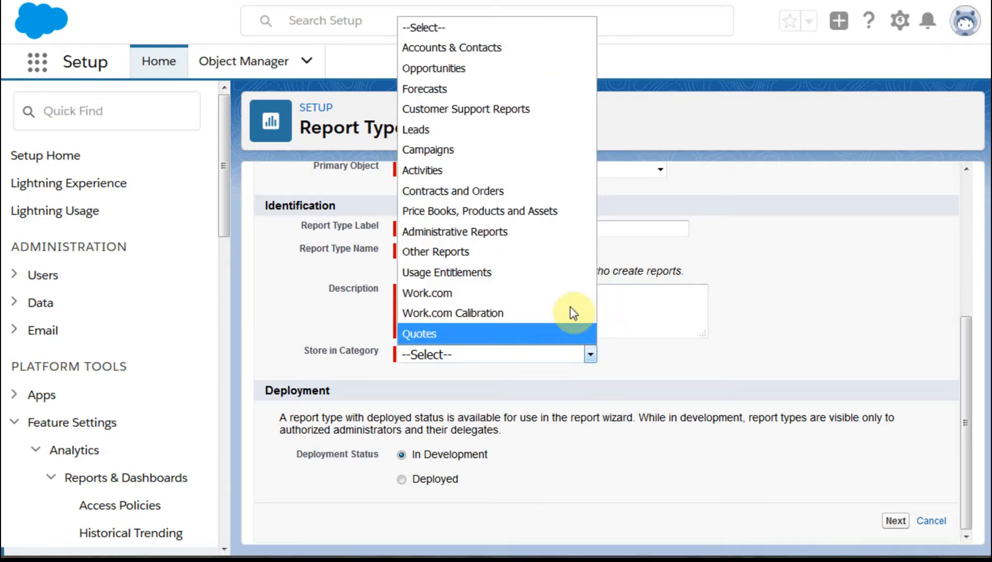
left_click(566, 240)
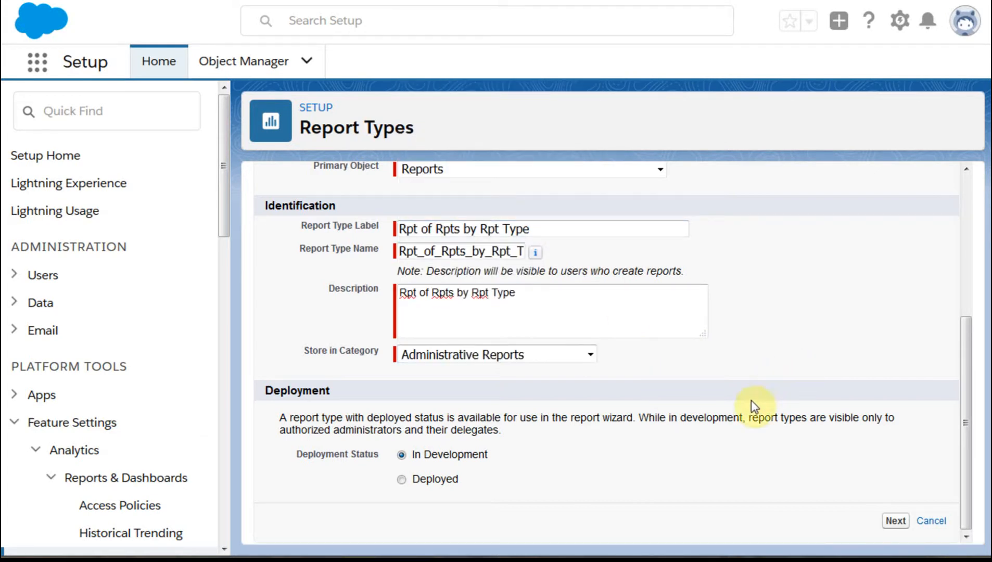
left_click(402, 479)
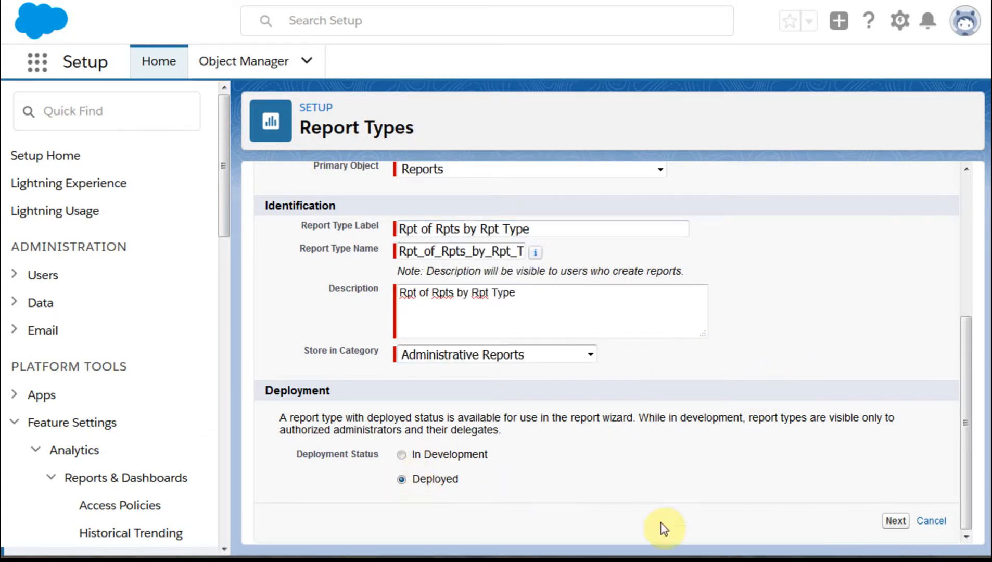
left_click(895, 521)
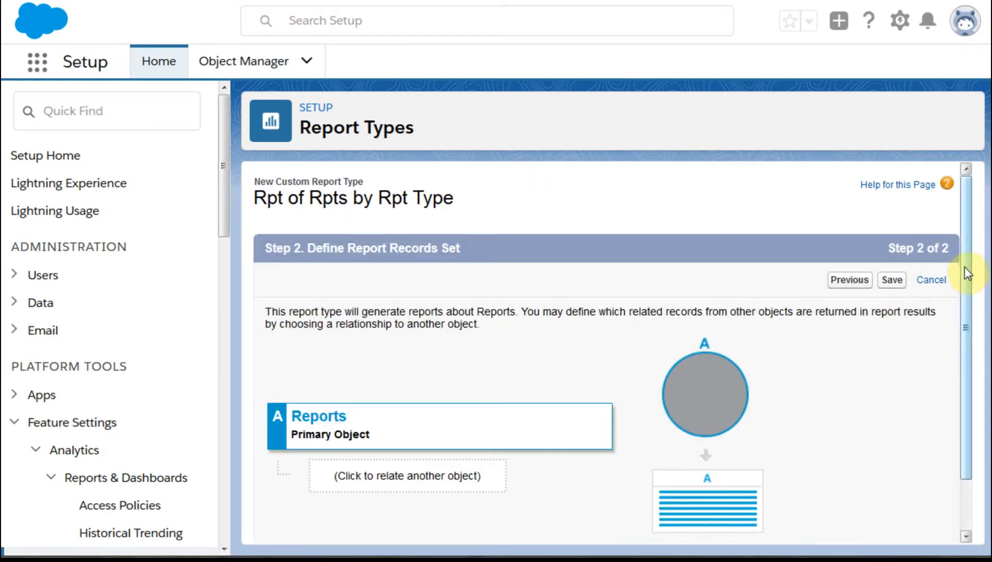
- Relate Dashboard Components to Reports as object B, letting "A" records exist with or without related "B" records
left_click_drag(964, 259, 962, 365)
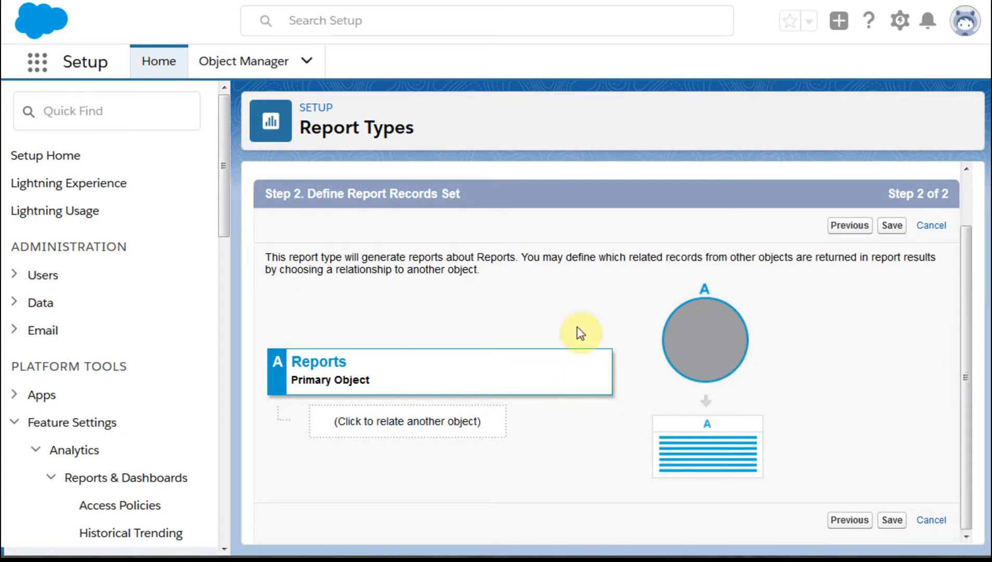
left_click(425, 422)
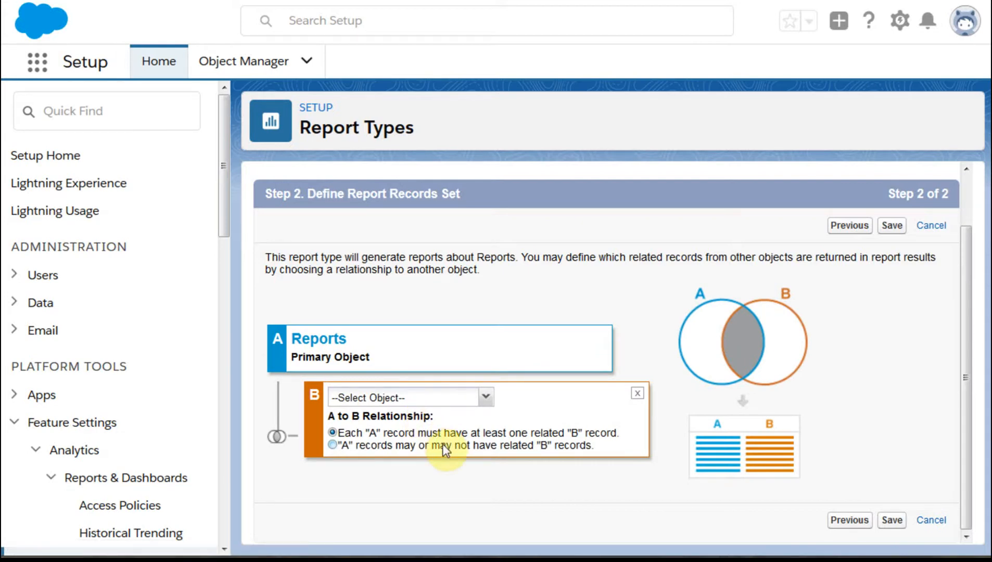
left_click(428, 397)
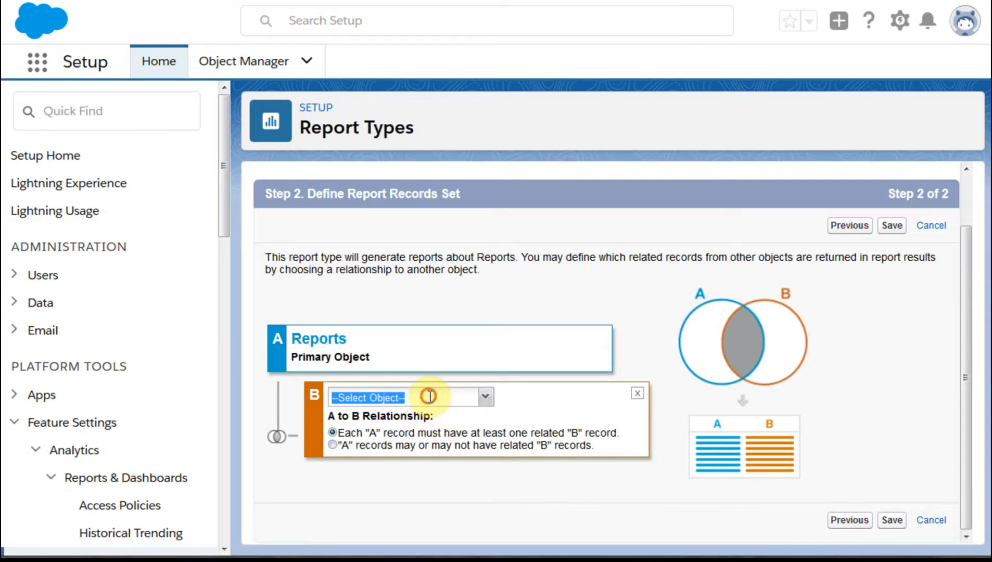
left_click(483, 399)
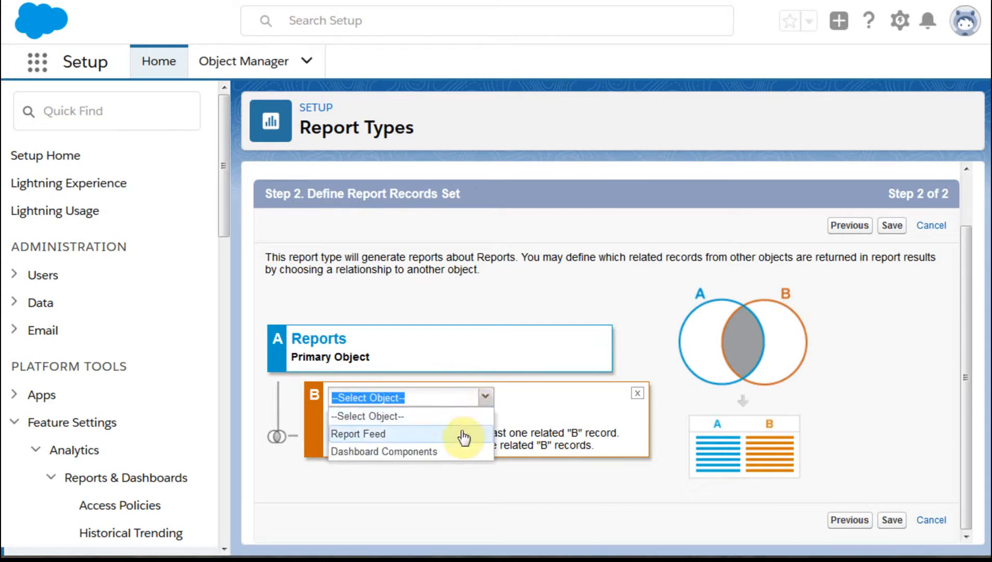
left_click(424, 452)
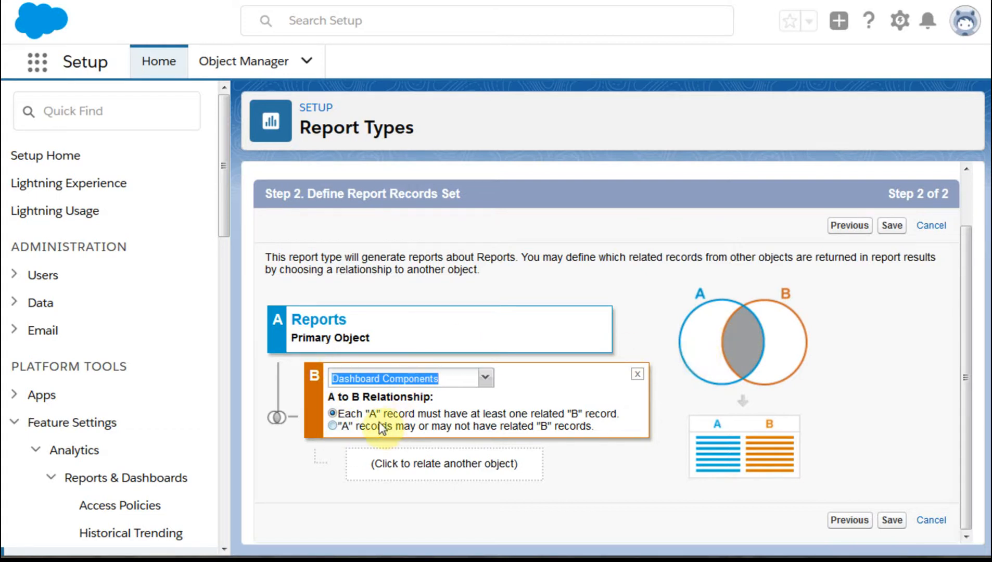
left_click(332, 427)
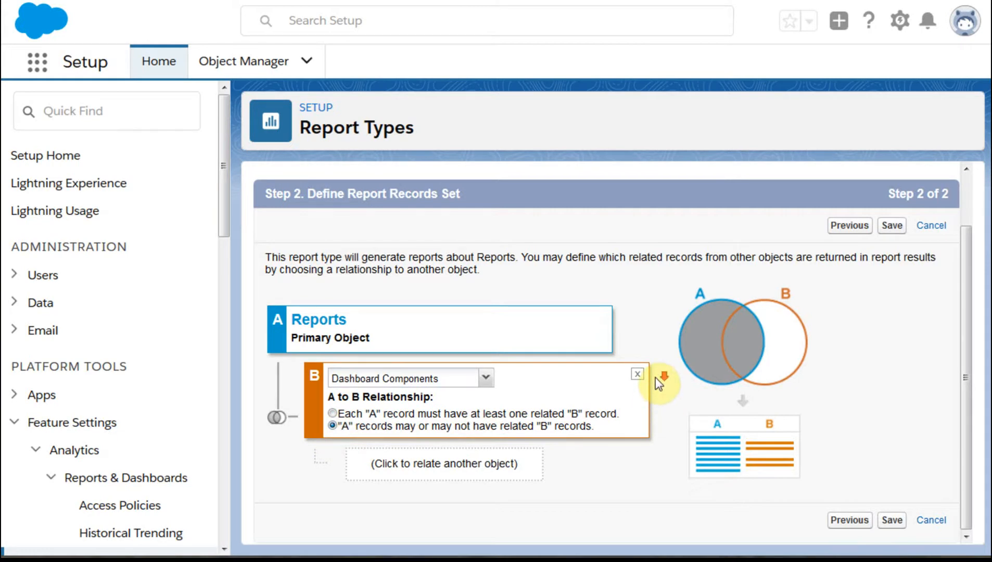
- Relate Dashboard Component Feed as object C beneath Dashboard Components
left_click(453, 472)
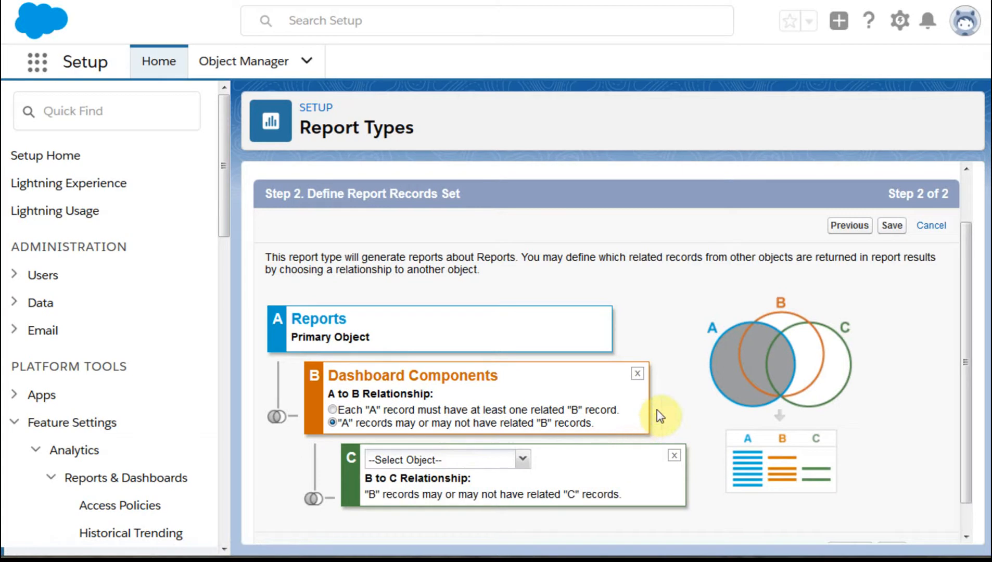
left_click(523, 461)
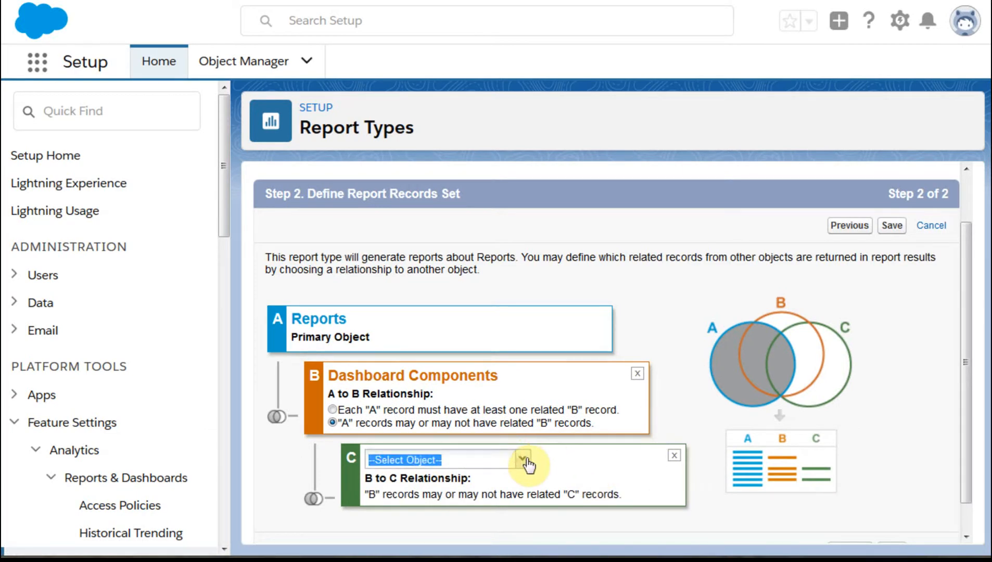
left_click(523, 460)
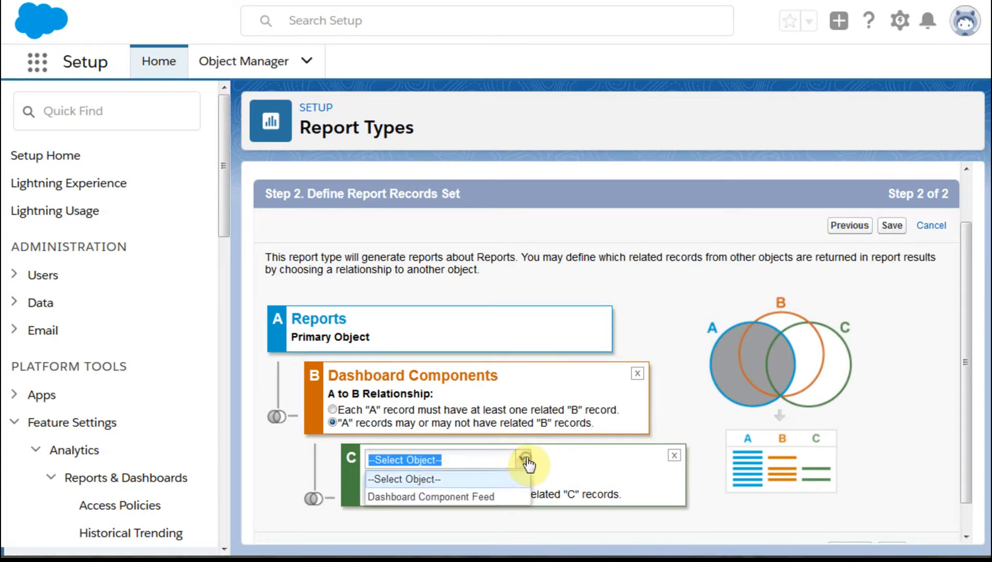
left_click(491, 502)
left_click(713, 449)
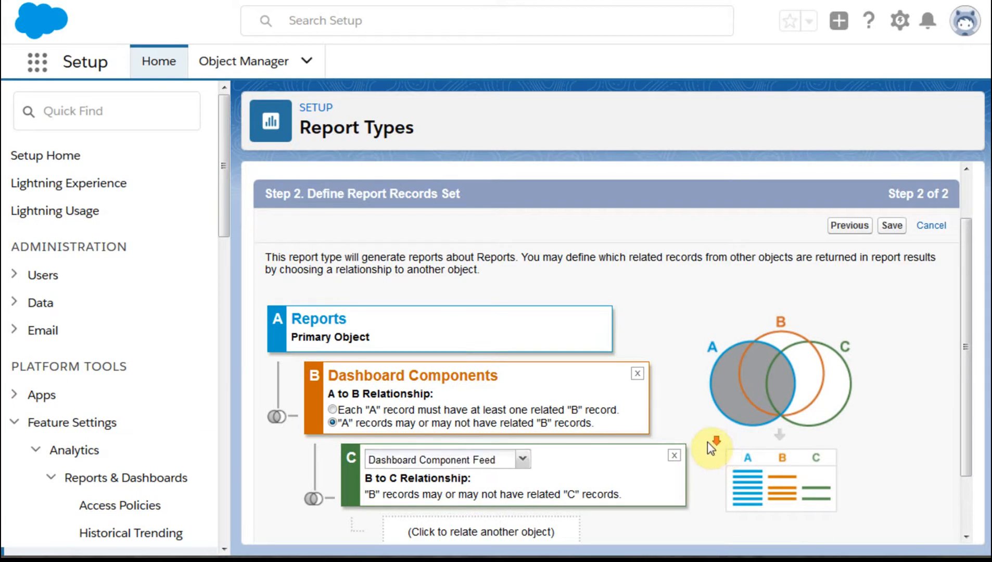
- Relate Comments as object D beneath Dashboard Component Feed
scroll(711, 448, "down", 1)
left_click(517, 471)
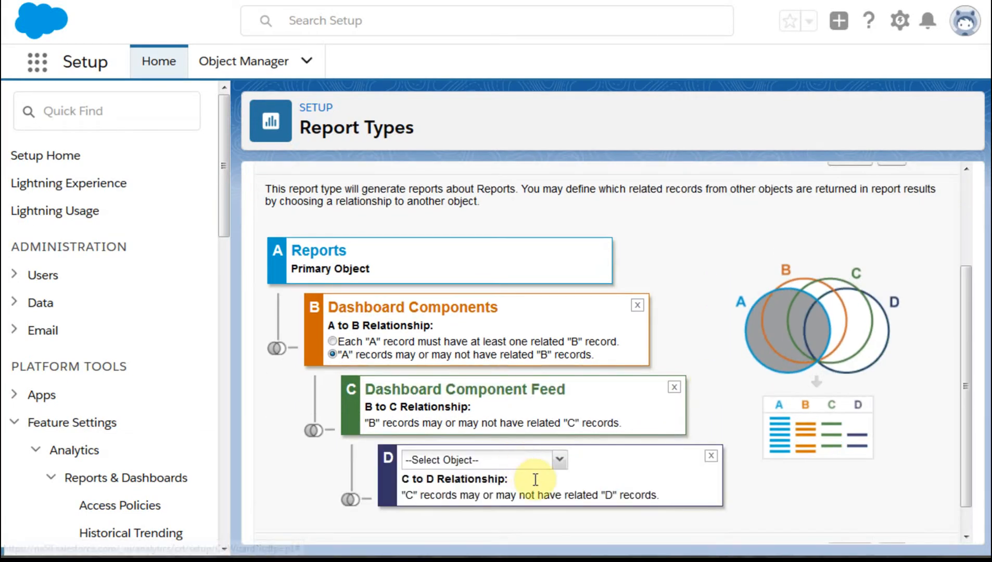
left_click(561, 460)
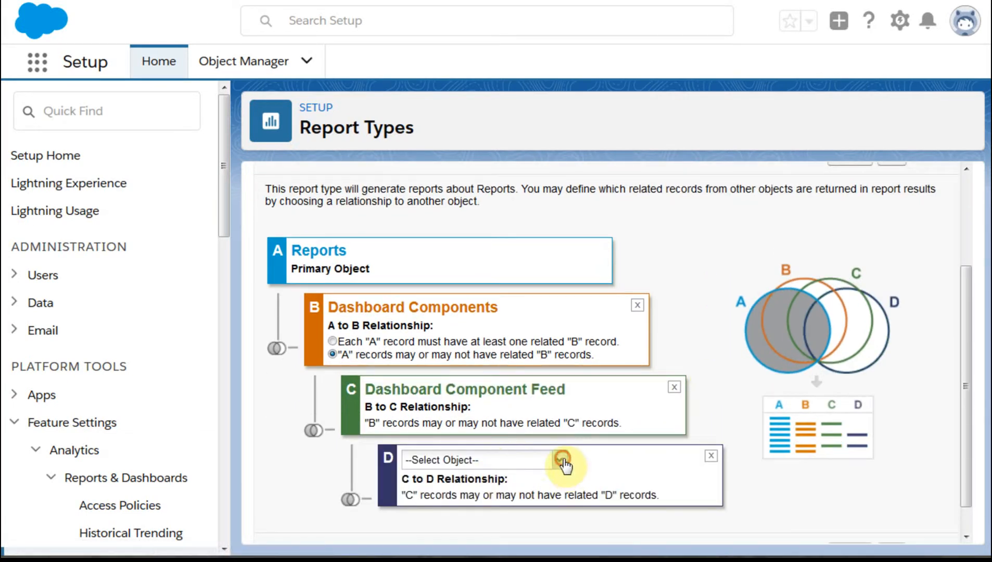
left_click(507, 497)
left_click(742, 498)
scroll(744, 499, "down", 1)
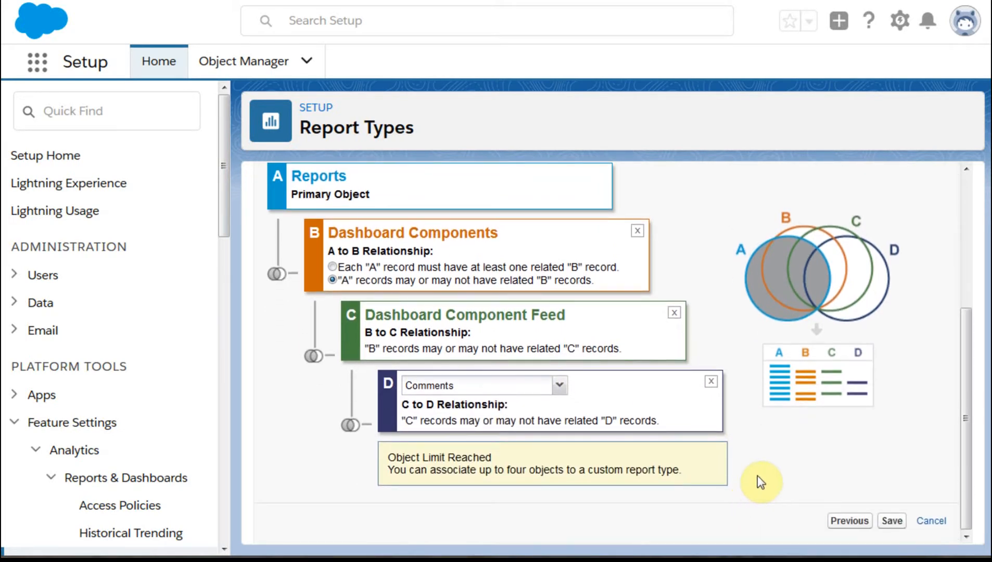
- Review the four-object relationship chain and save the custom report type
scroll(757, 477, "up", 3)
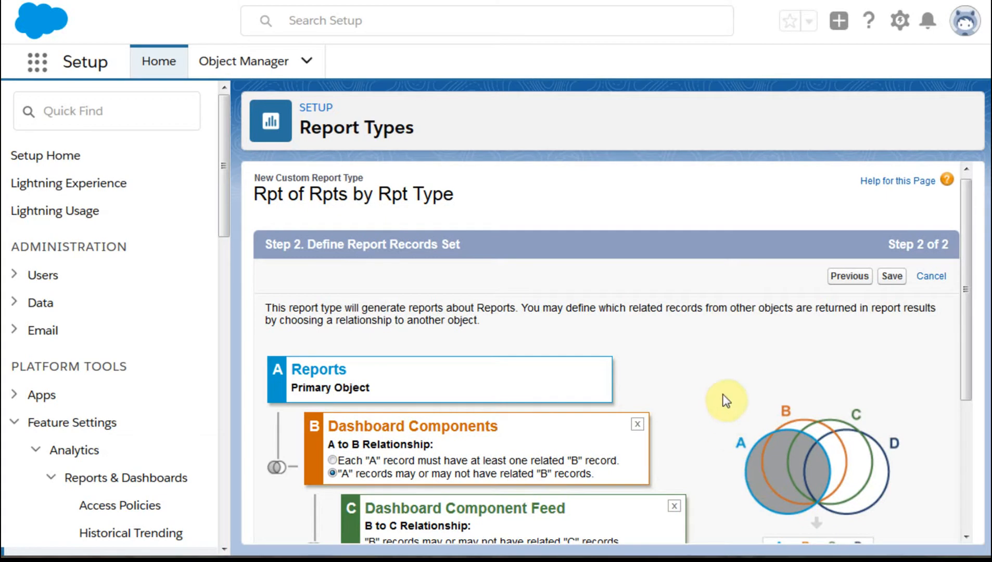
left_click(960, 266)
left_click_drag(959, 266, 946, 399)
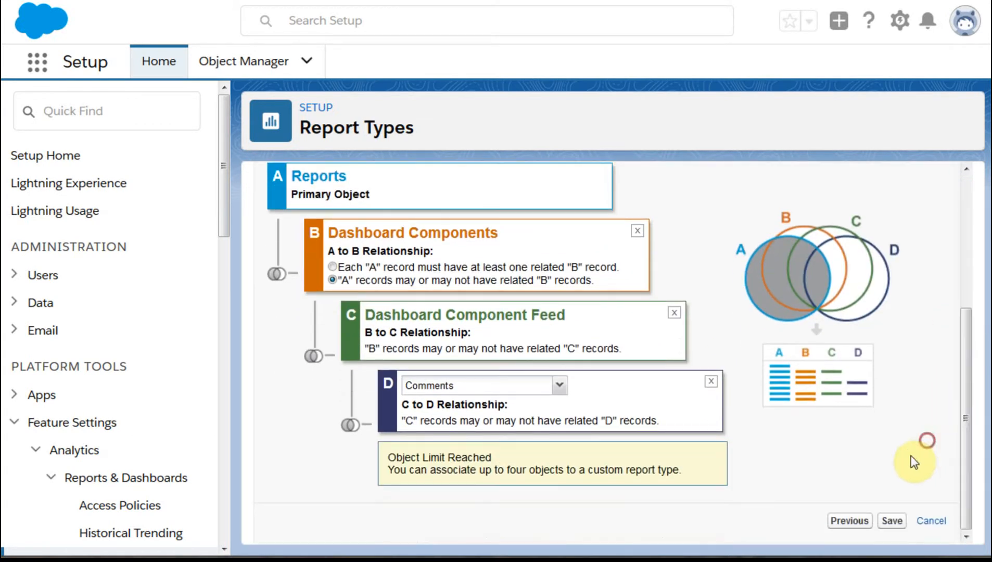
left_click(884, 522)
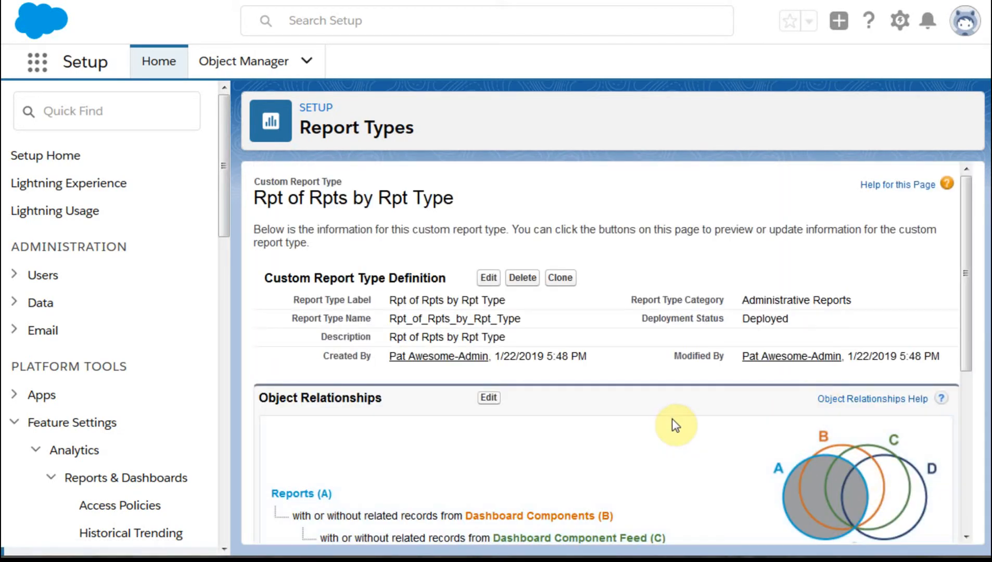
- Open the field layout of the Rpt of Rpts by Rpt Type custom report type for editing
scroll(654, 396, "down", 5)
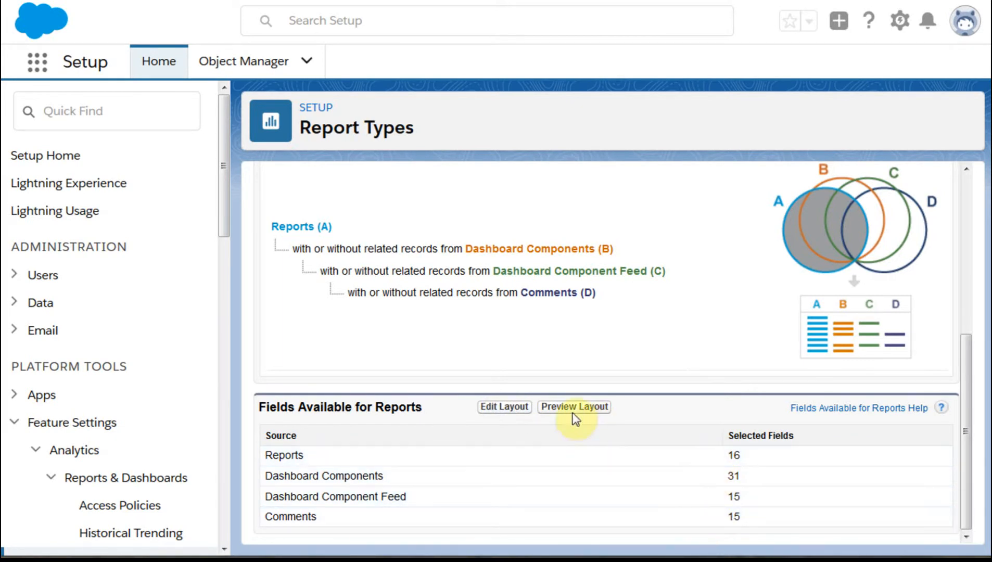
left_click(487, 412)
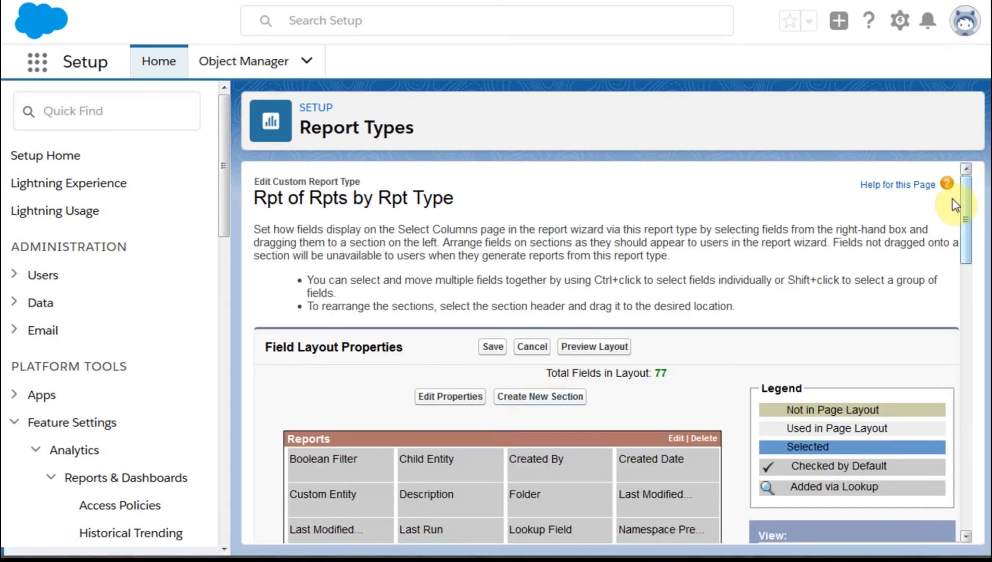
left_click_drag(964, 185, 988, 242)
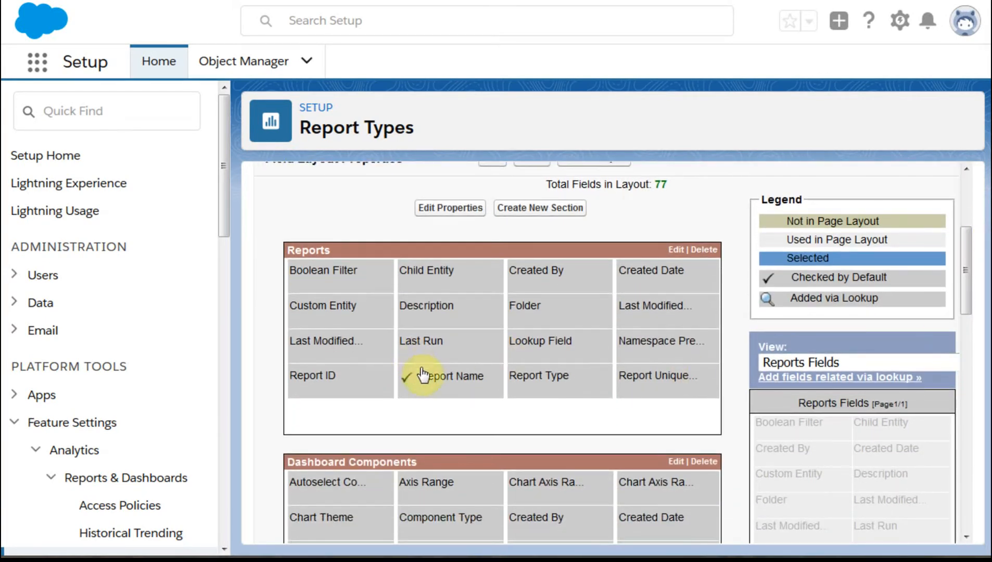
- Set the Report Type field in the Reports section to be checked by default, keeping its display name
mouse_move(540, 386)
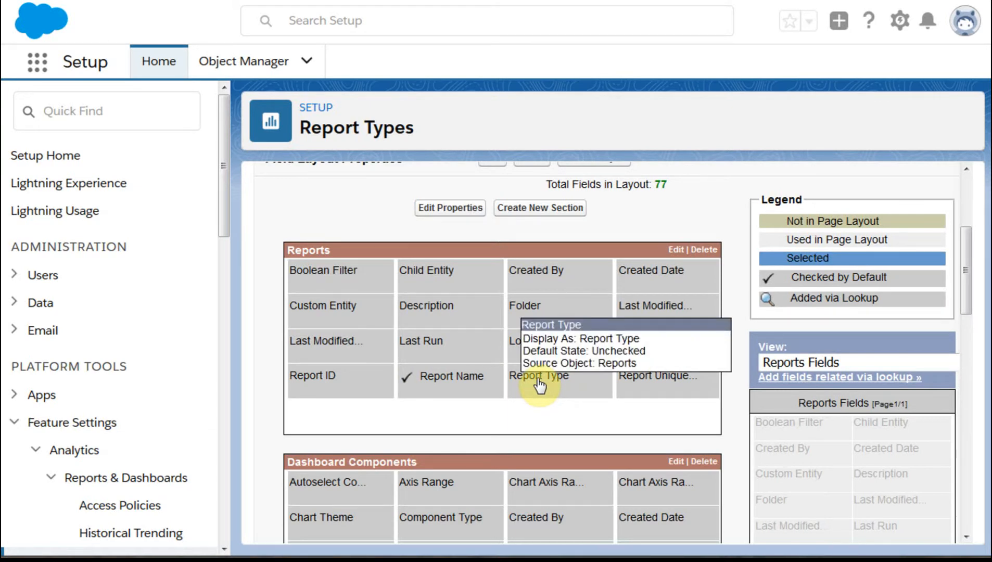
left_click(538, 378)
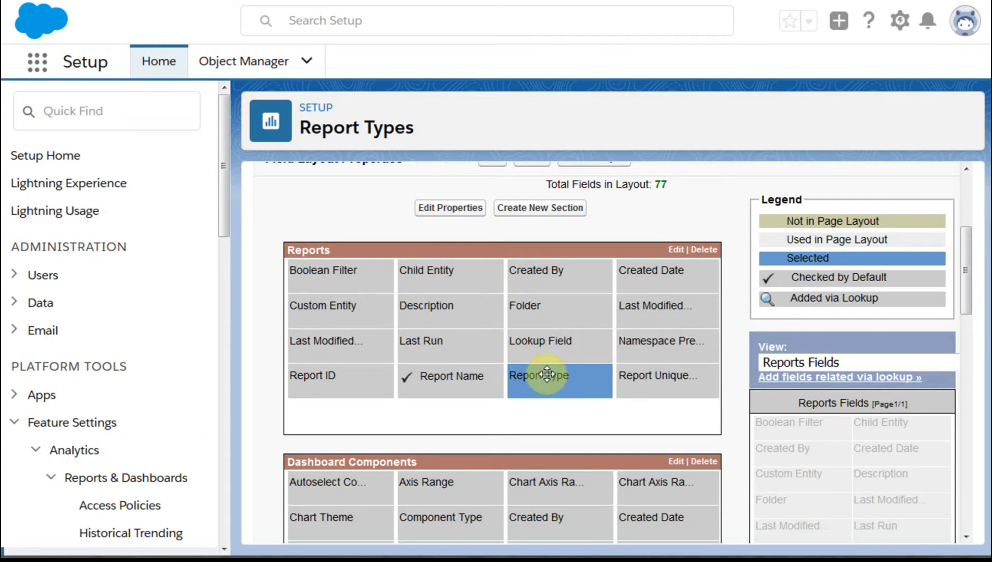
double_click(547, 380)
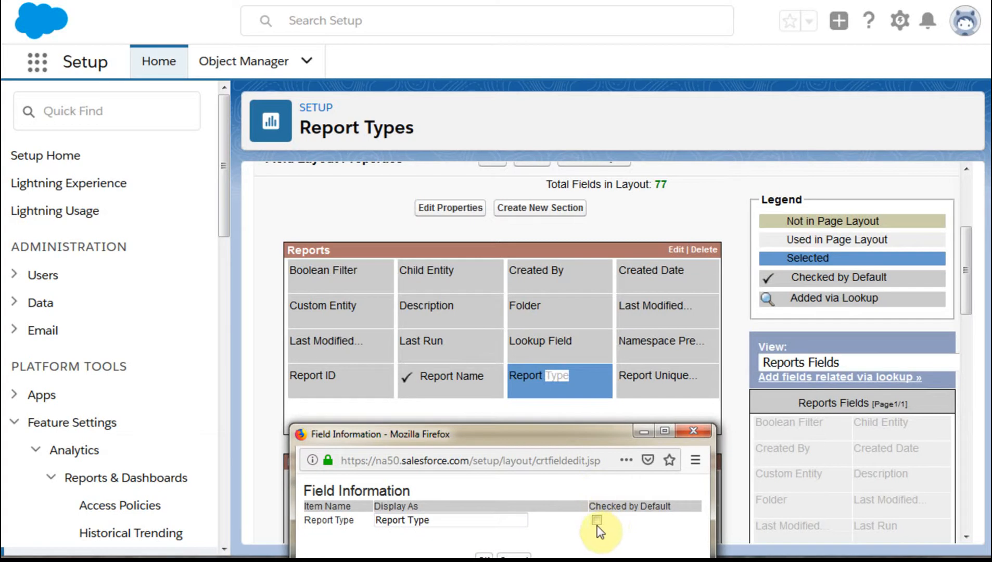
left_click(596, 520)
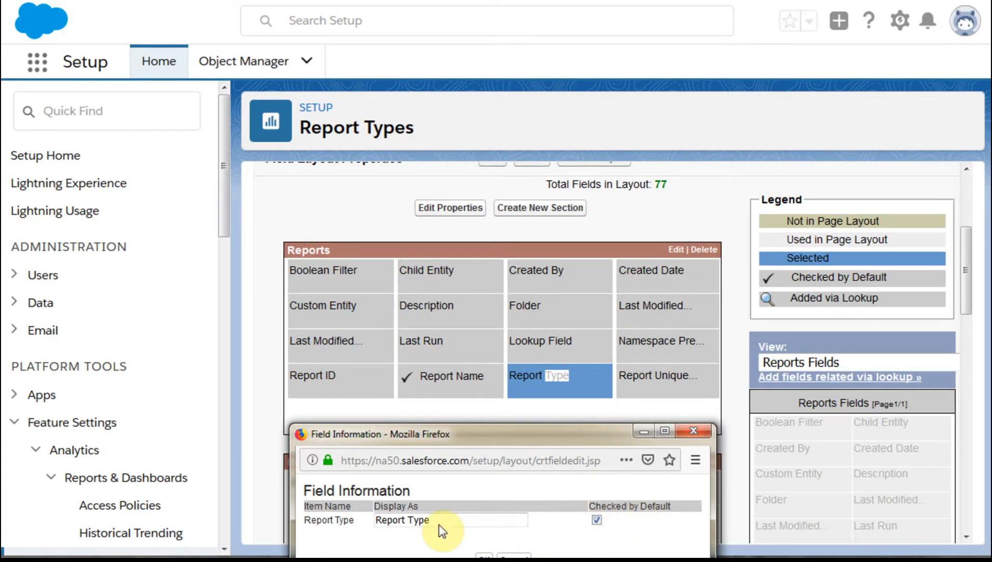
left_click(385, 521)
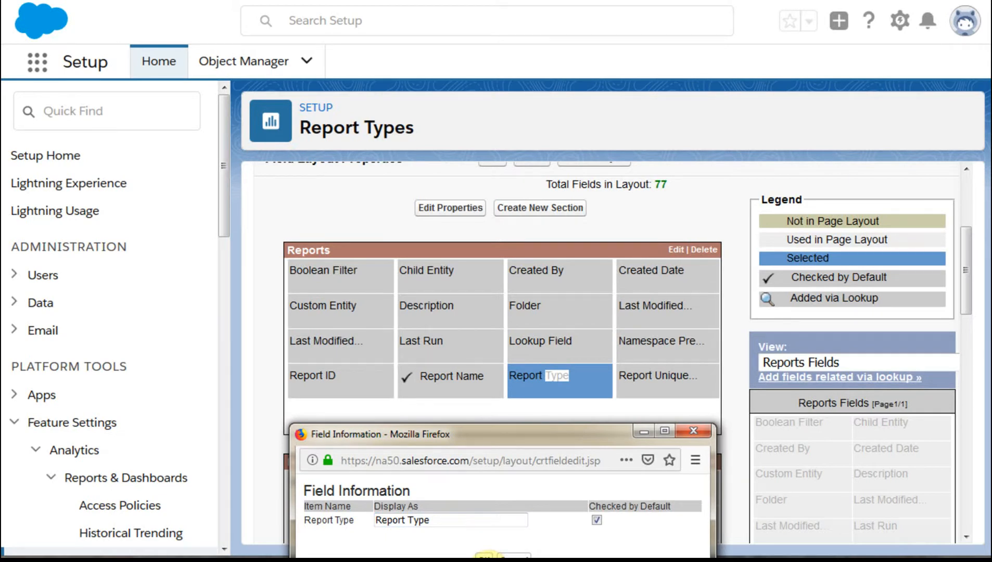
left_click(485, 556)
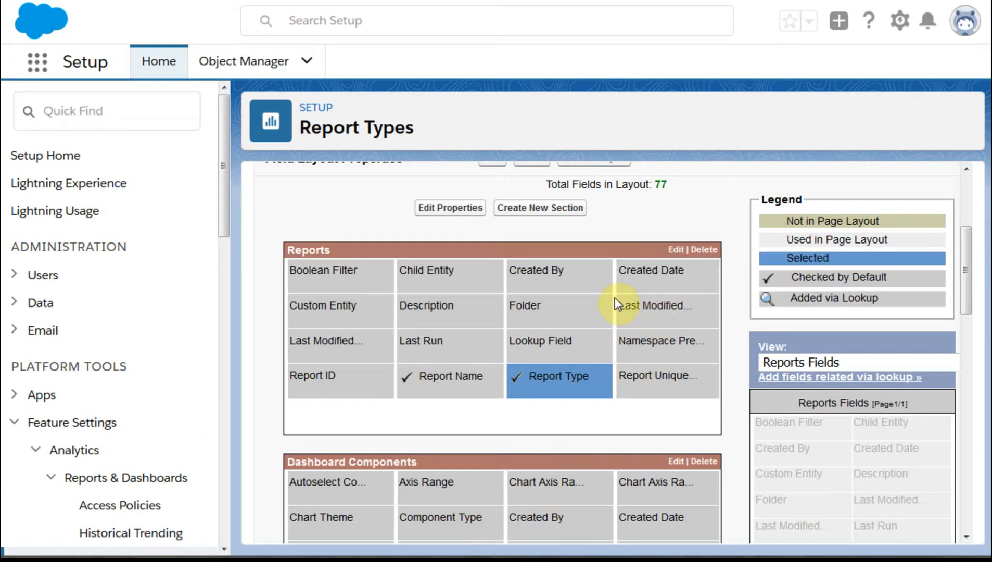
- Change the display name of Created Date in the Dashboard Components section to "Dashboard Component Created Date"
scroll(576, 338, "up", 2)
scroll(576, 337, "down", 2)
mouse_move(677, 540)
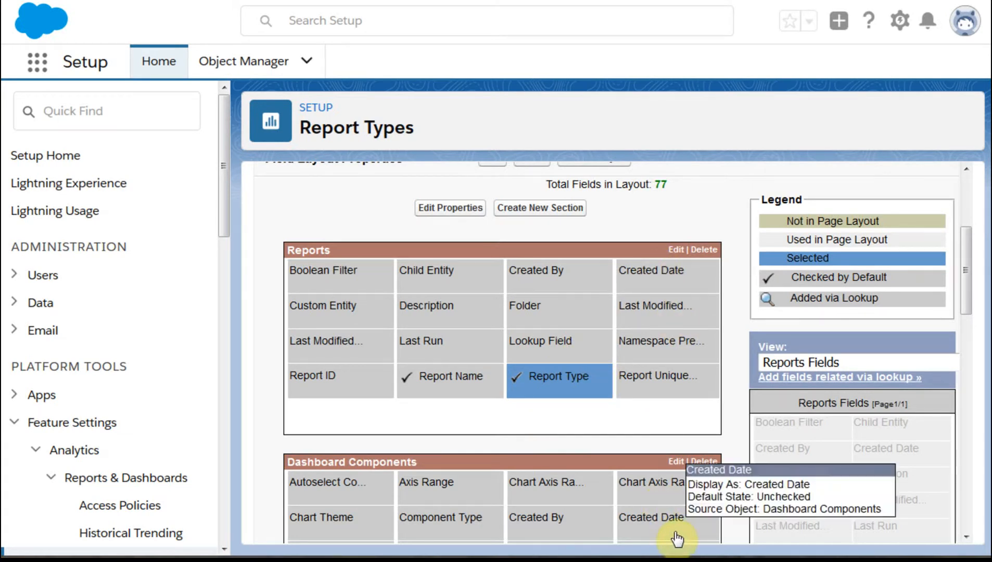
left_click(663, 524)
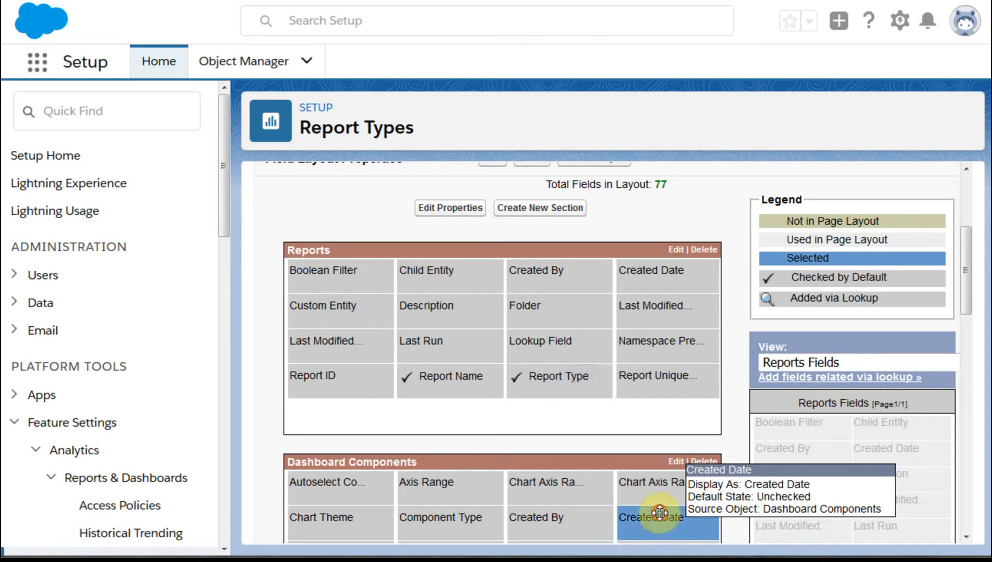
double_click(658, 516)
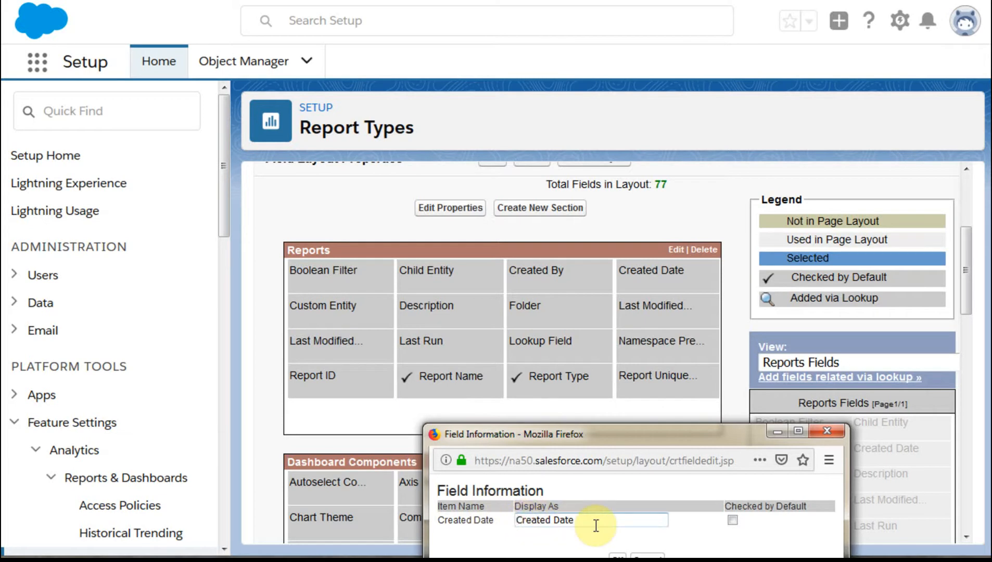
type("Dash")
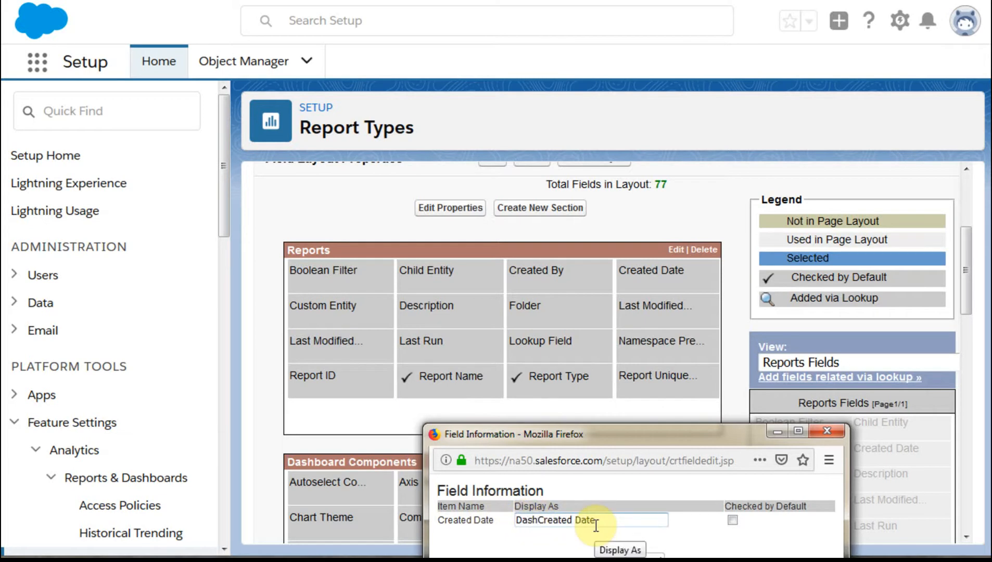
type("board COmp")
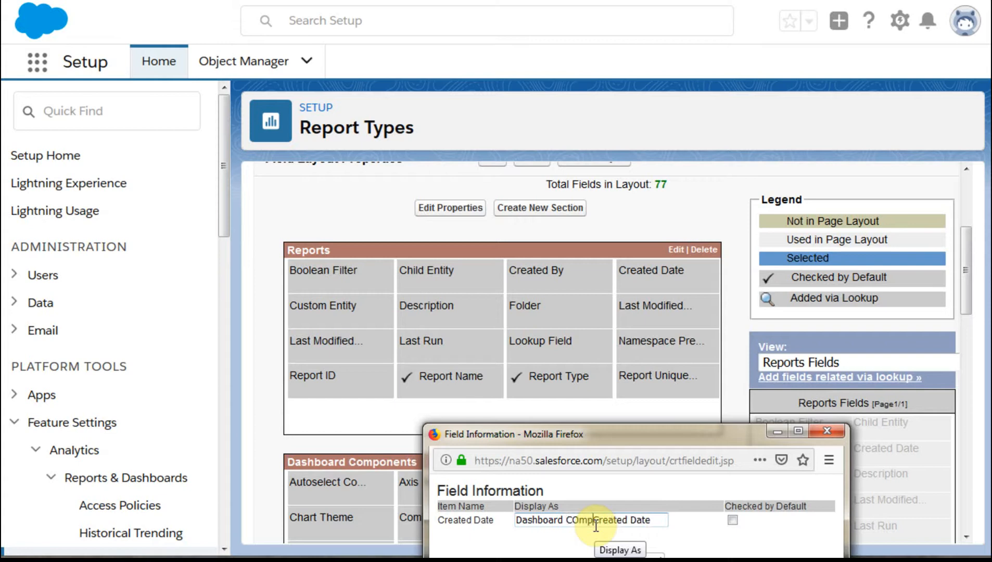
key("BackSpace")
type("omponent")
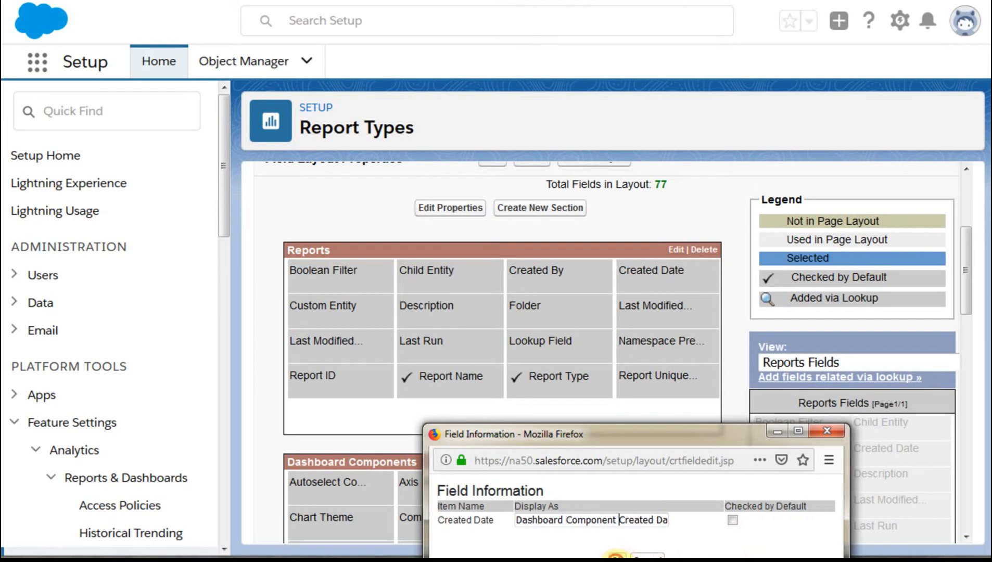
left_click(616, 556)
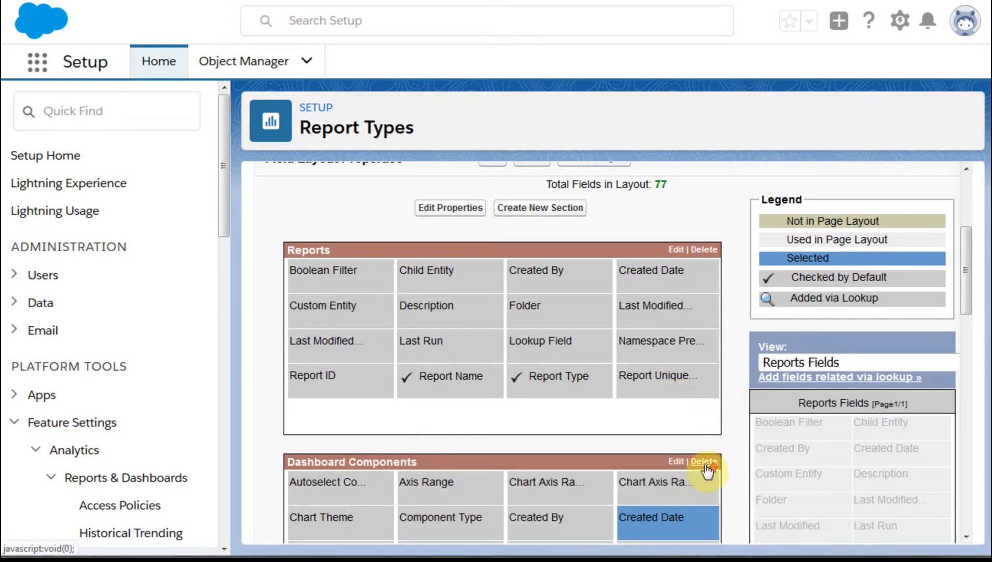
- Remove the three "Decimals to D..." fields from the Dashboard Components section of the layout
scroll(707, 471, "down", 2)
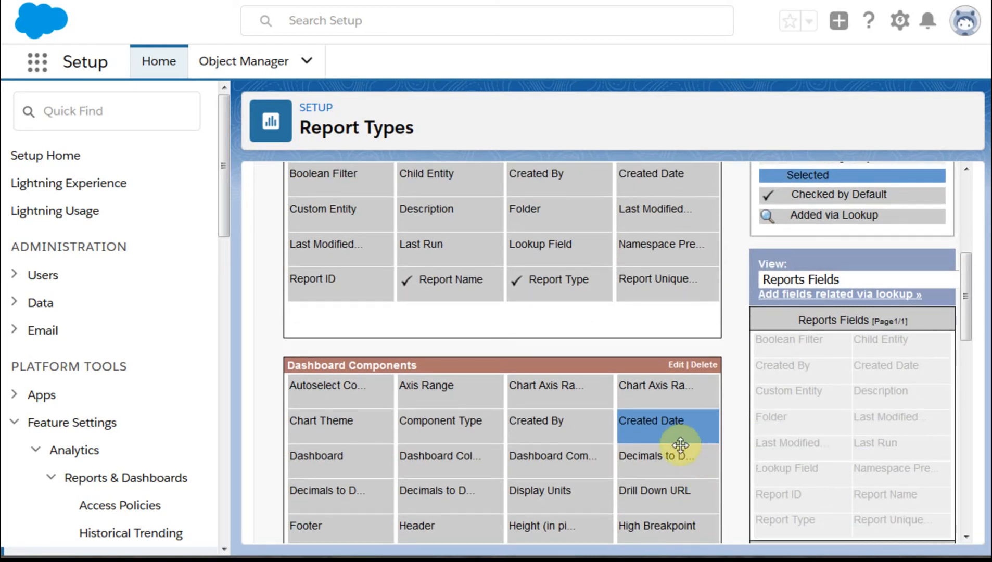
mouse_move(431, 475)
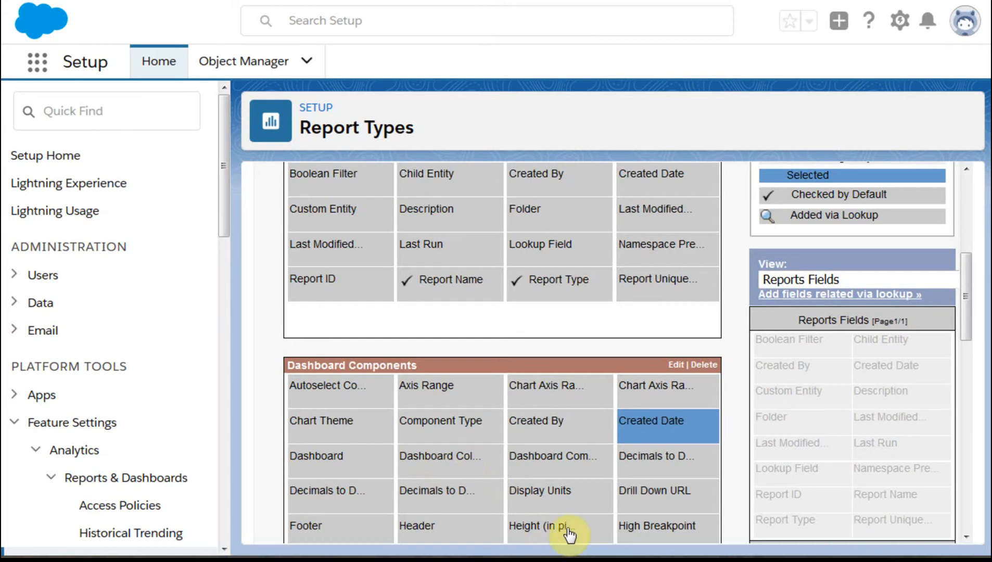
mouse_move(568, 465)
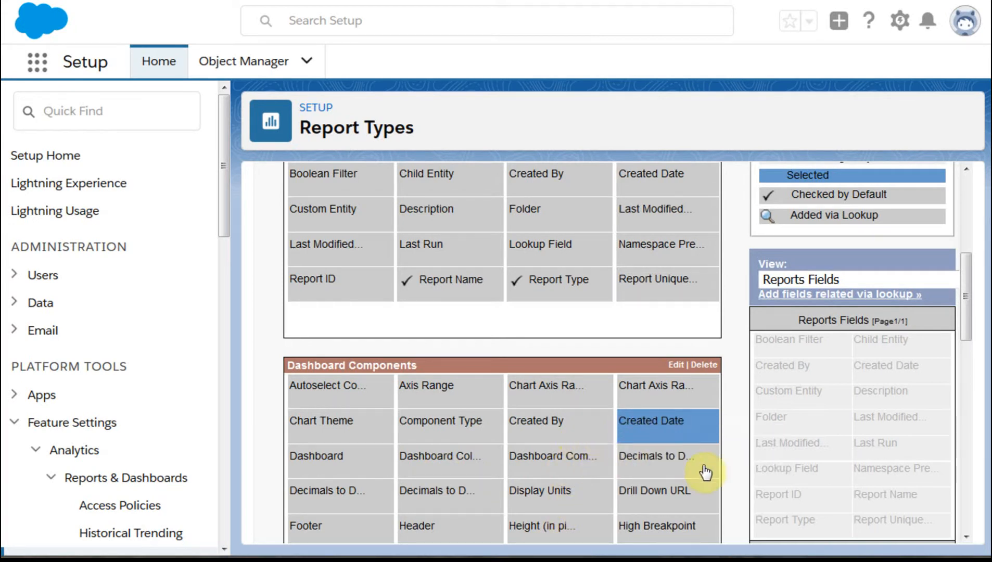
mouse_move(630, 457)
left_click_drag(735, 329, 729, 378)
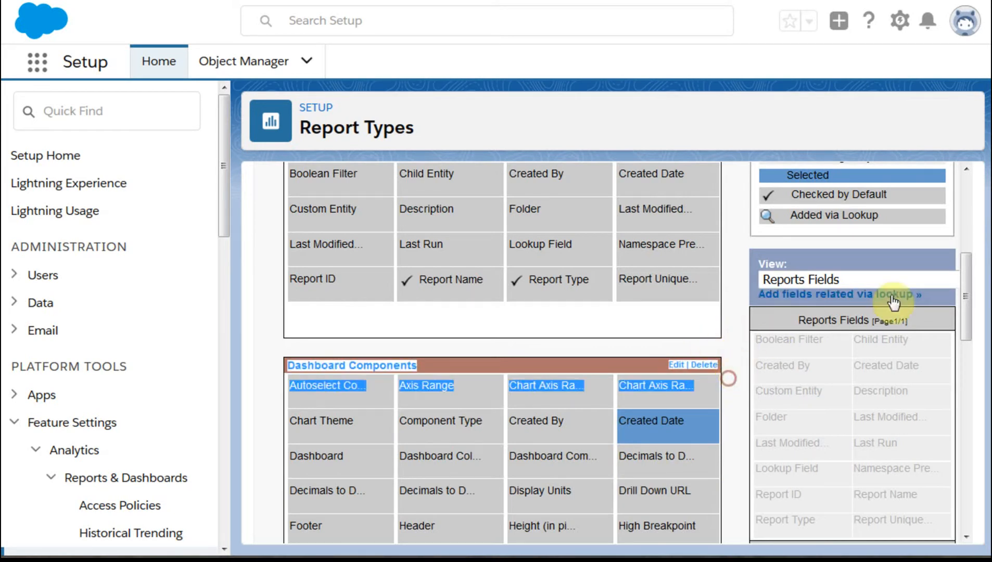
left_click_drag(970, 278, 978, 316)
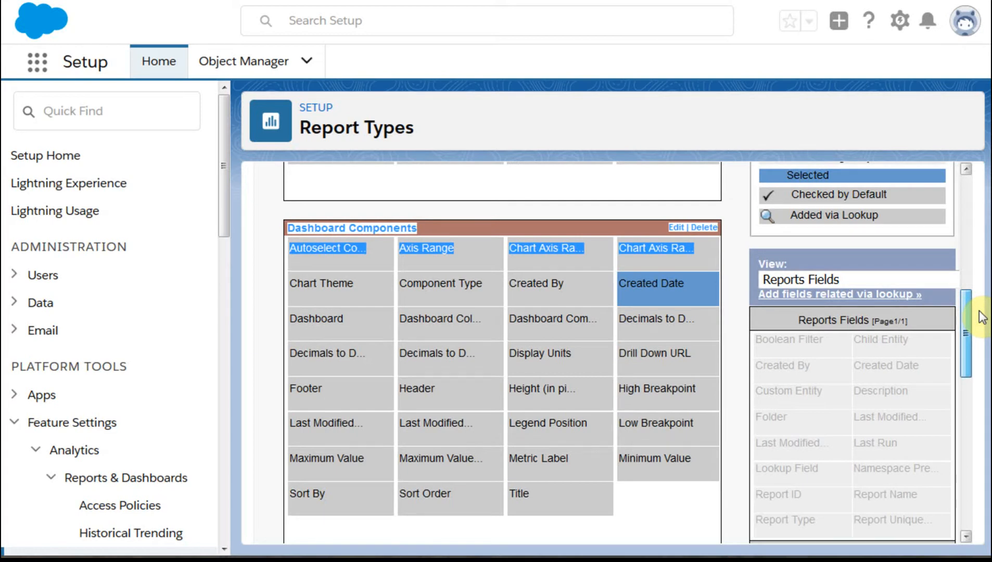
left_click_drag(983, 315, 984, 302)
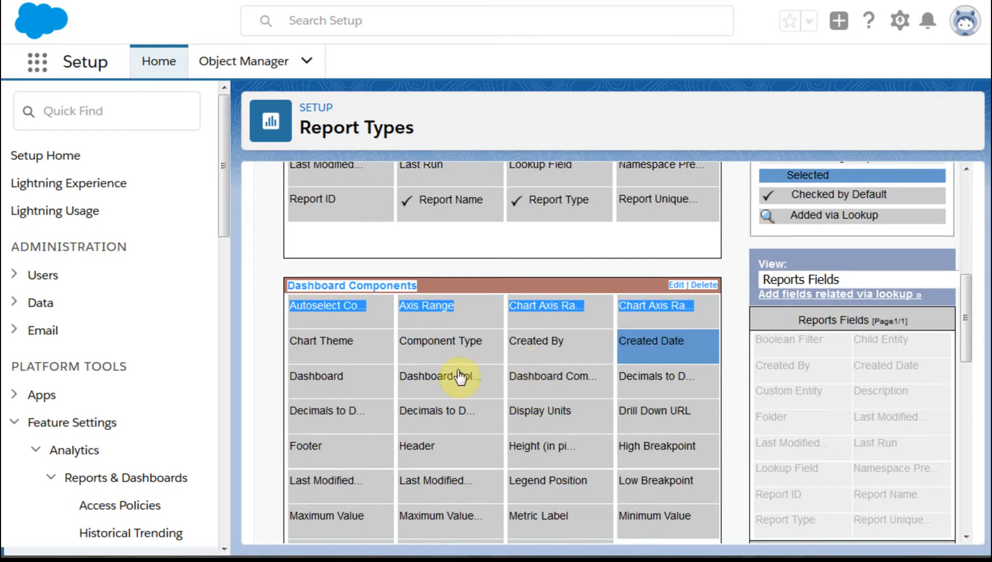
left_click(427, 412)
left_click_drag(426, 411, 791, 465)
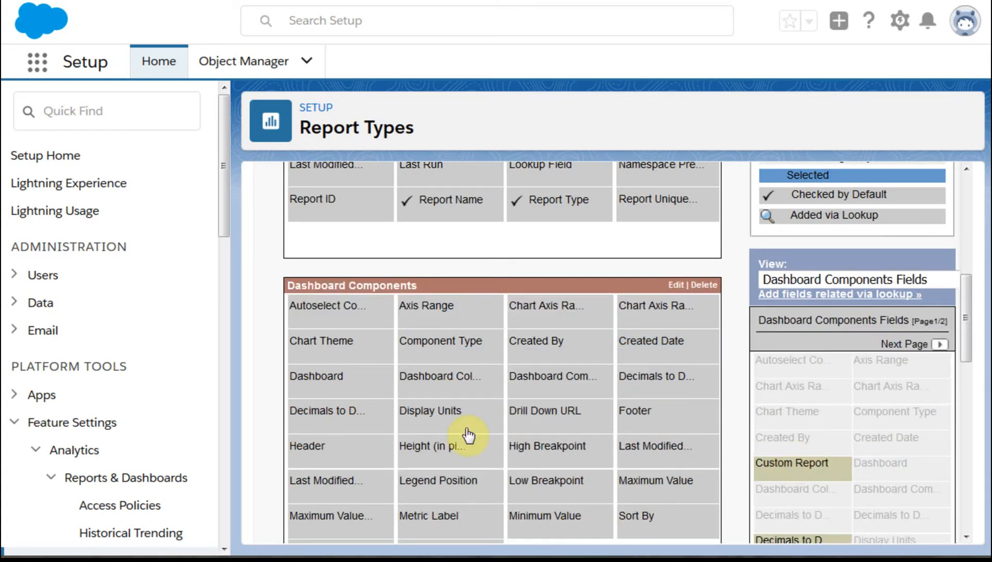
left_click_drag(337, 416, 867, 455)
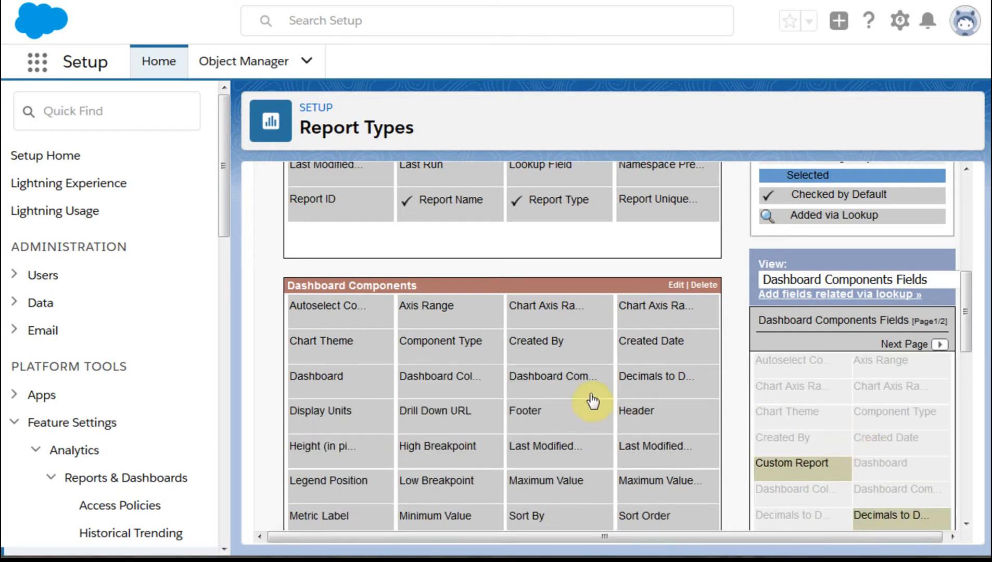
left_click_drag(640, 377, 849, 400)
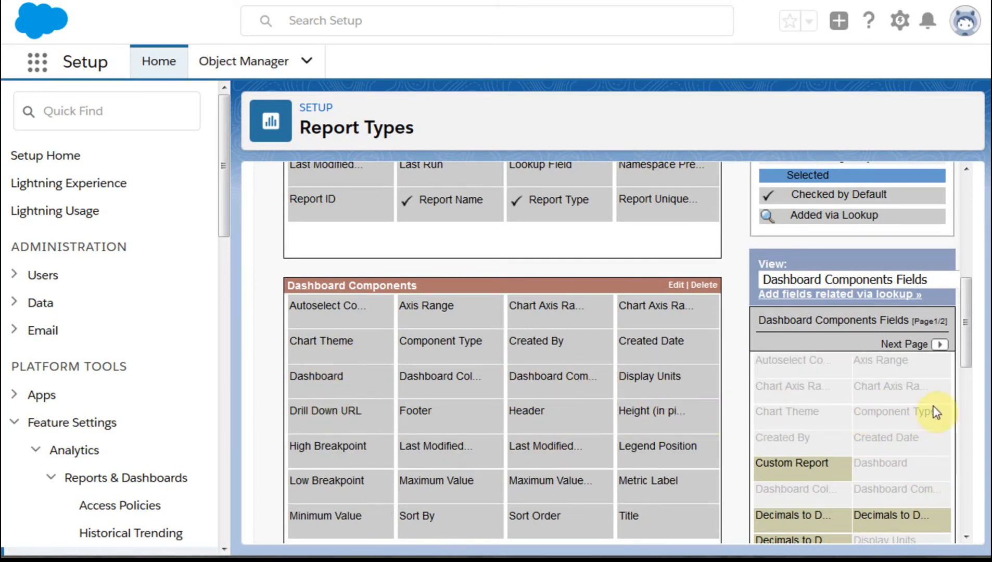
- Add the Manager field to the Reports section via lookup, following the path Reports » Created By
left_click_drag(970, 333, 952, 282)
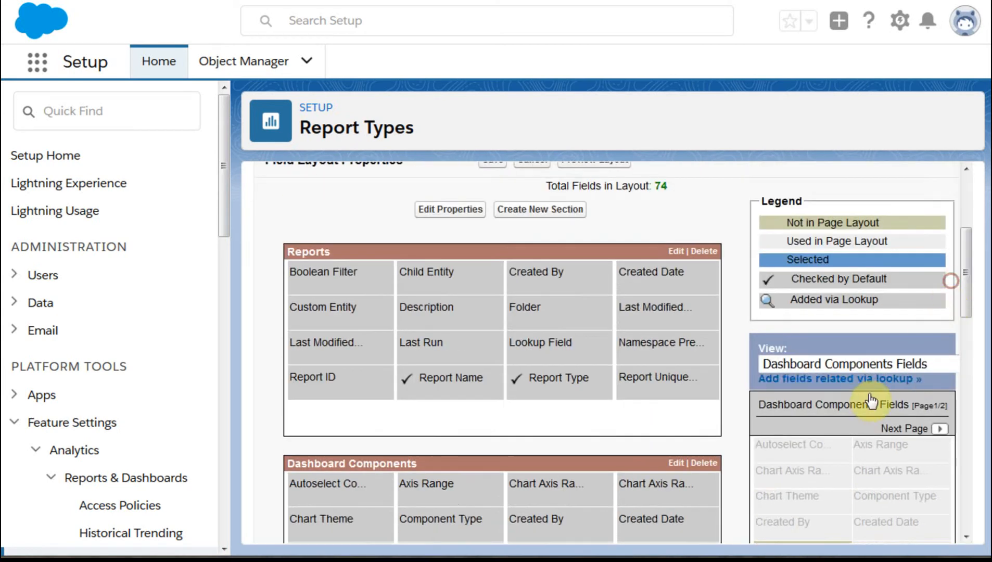
left_click(828, 366)
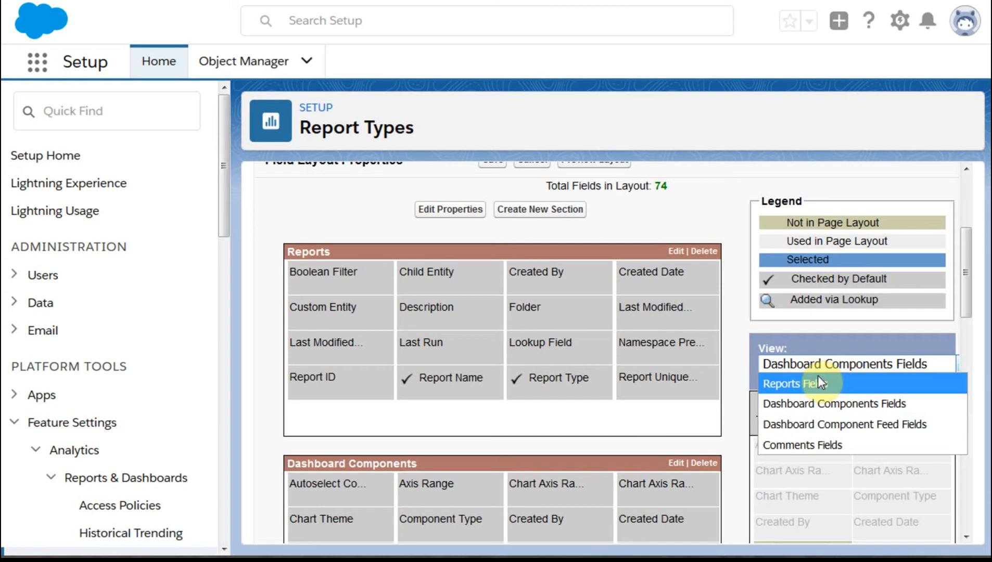
left_click(811, 383)
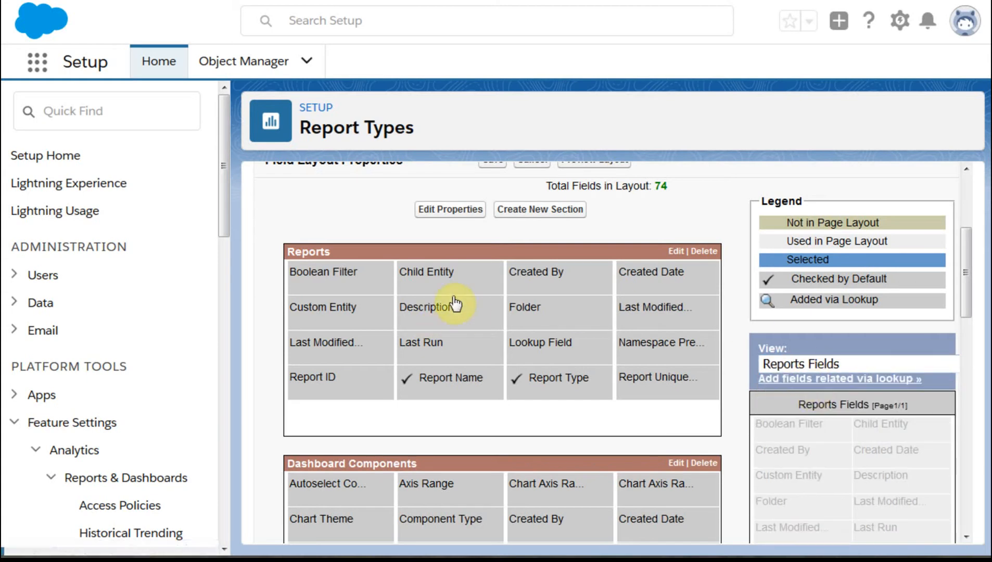
left_click(824, 383)
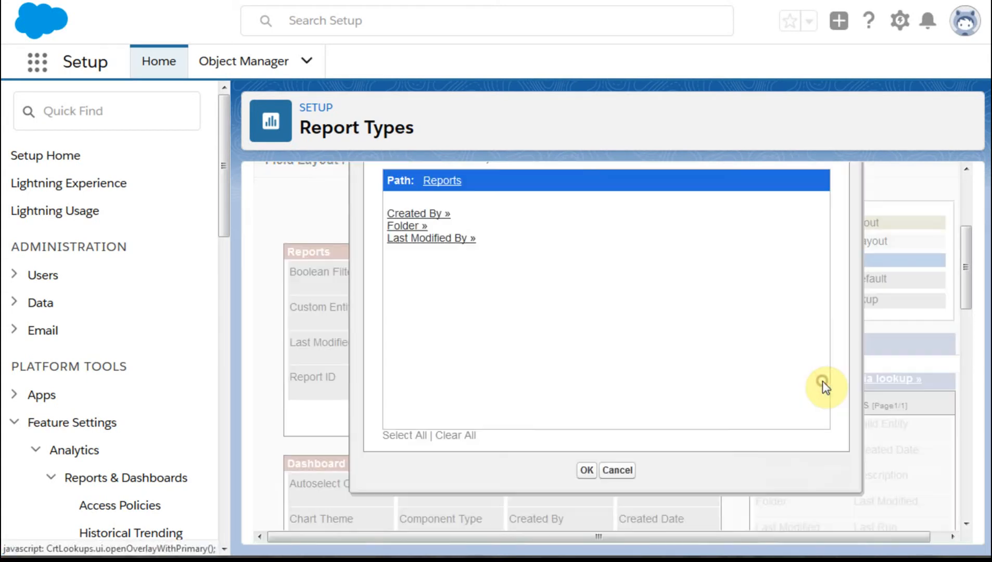
left_click(420, 213)
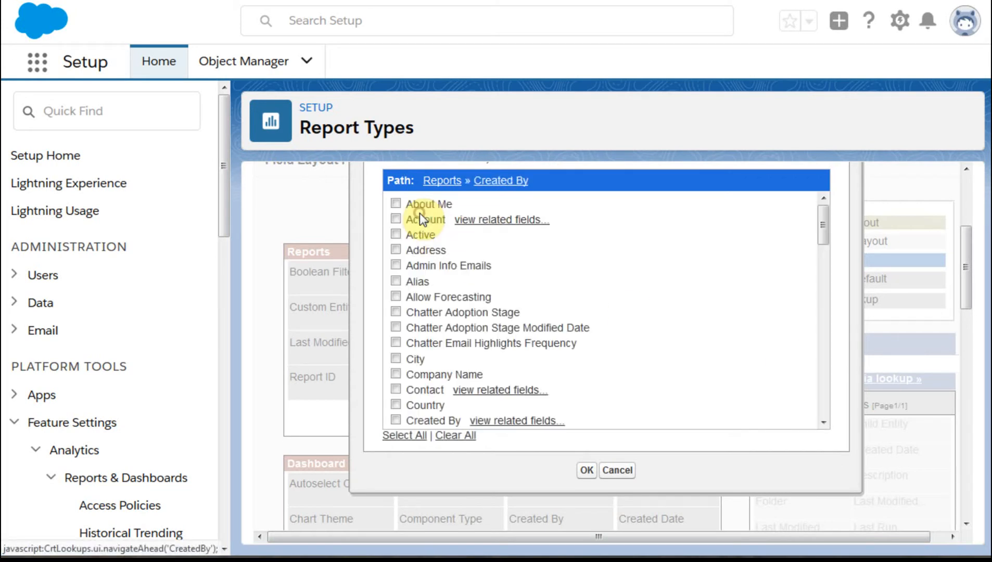
scroll(553, 355, "down", 2)
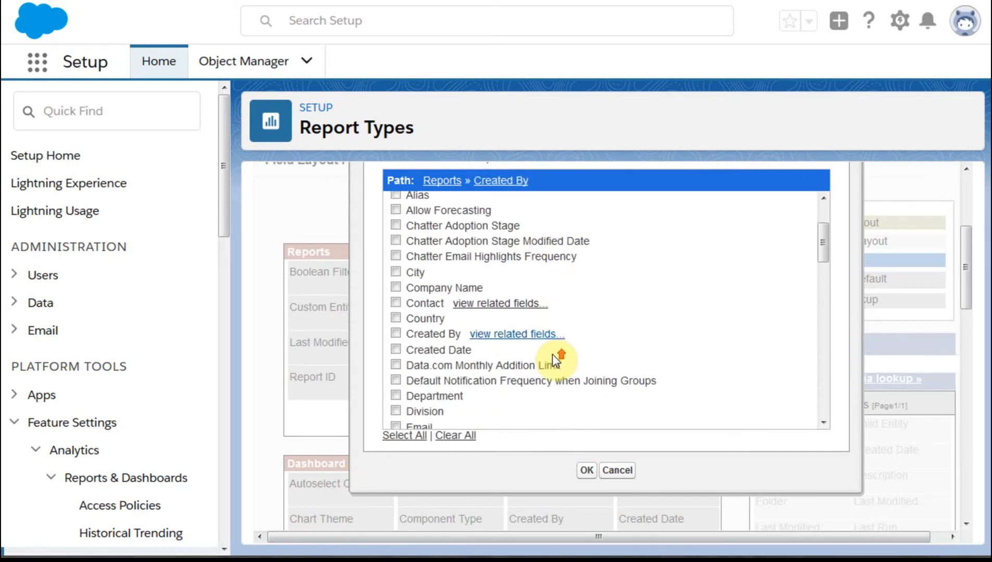
scroll(553, 354, "down", 2)
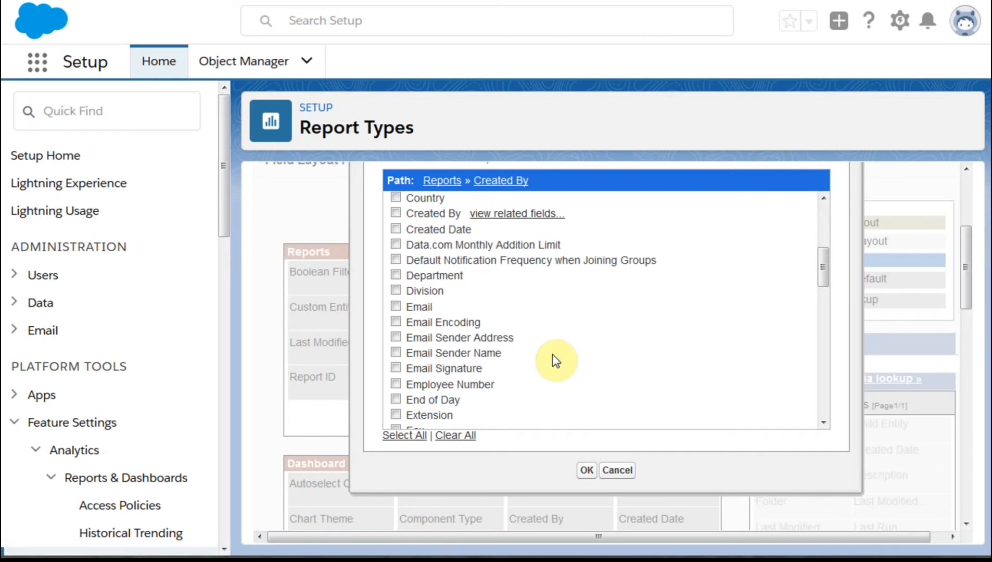
scroll(553, 354, "down", 3)
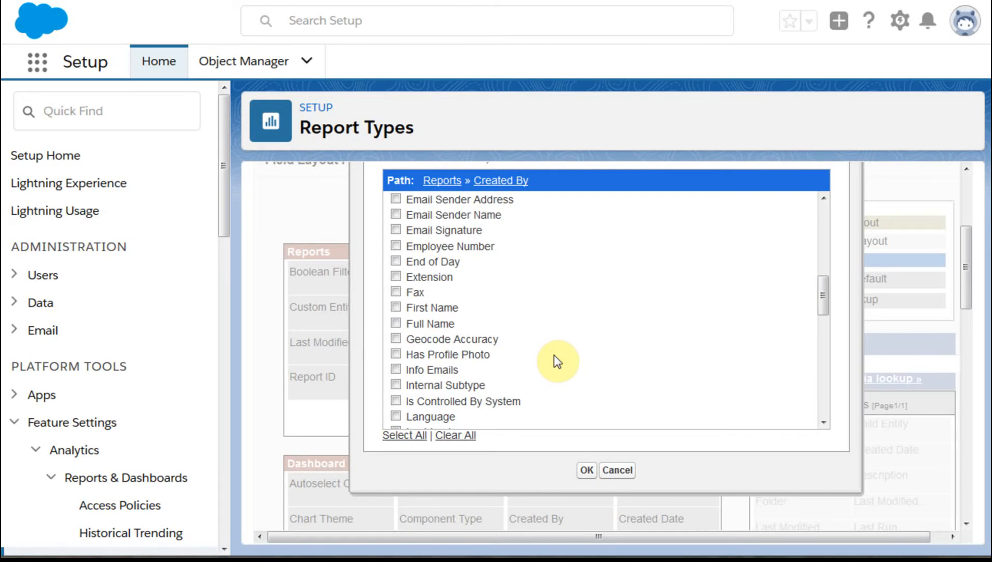
scroll(555, 355, "down", 4)
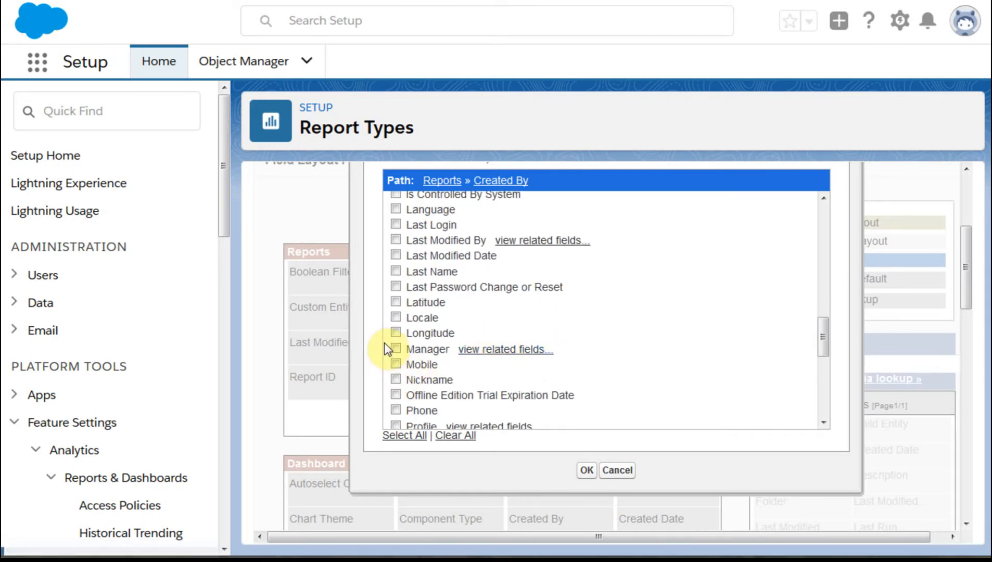
left_click(394, 348)
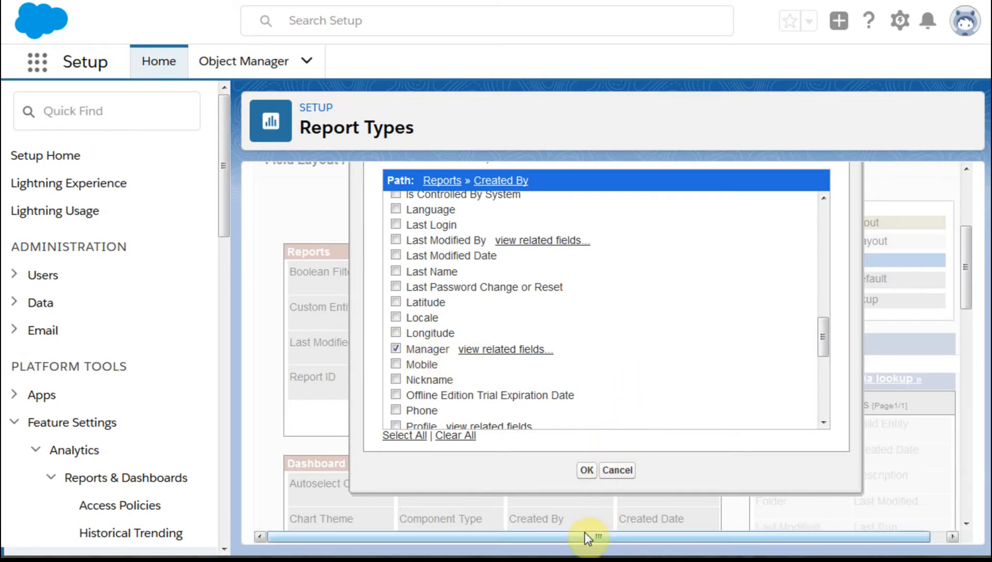
left_click(583, 471)
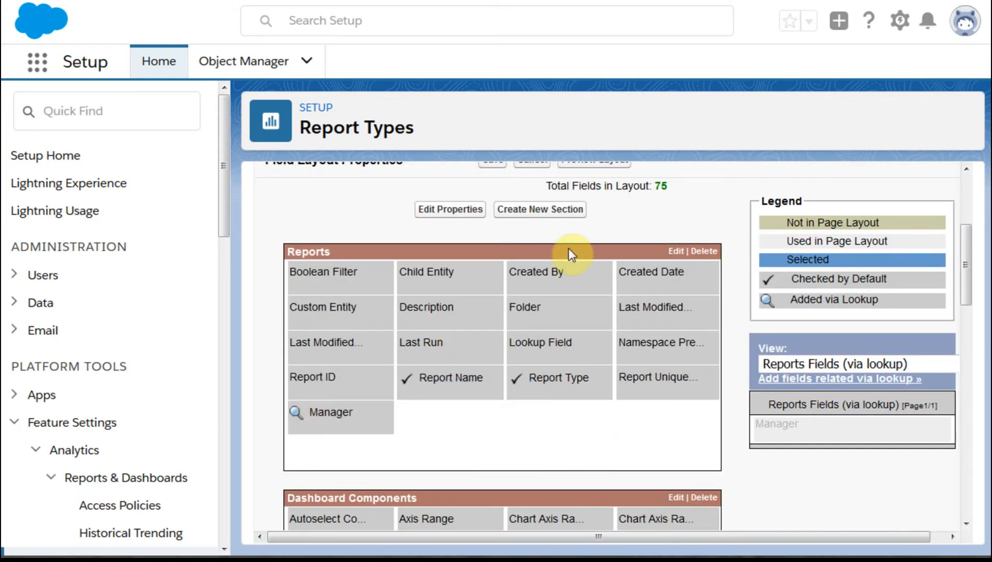
- Create a new section named "Created By" in the report type's field layout
left_click(549, 211)
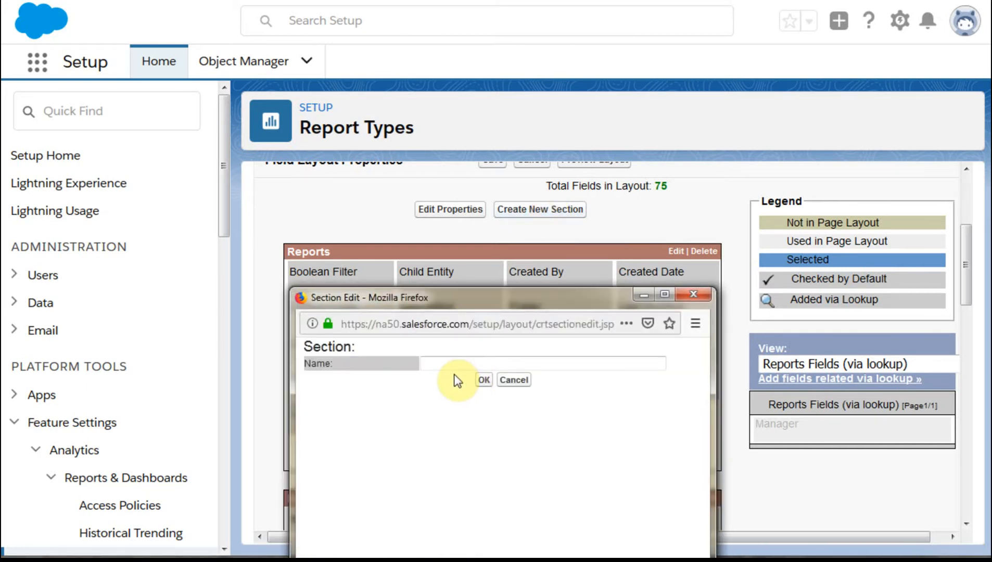
left_click(462, 364)
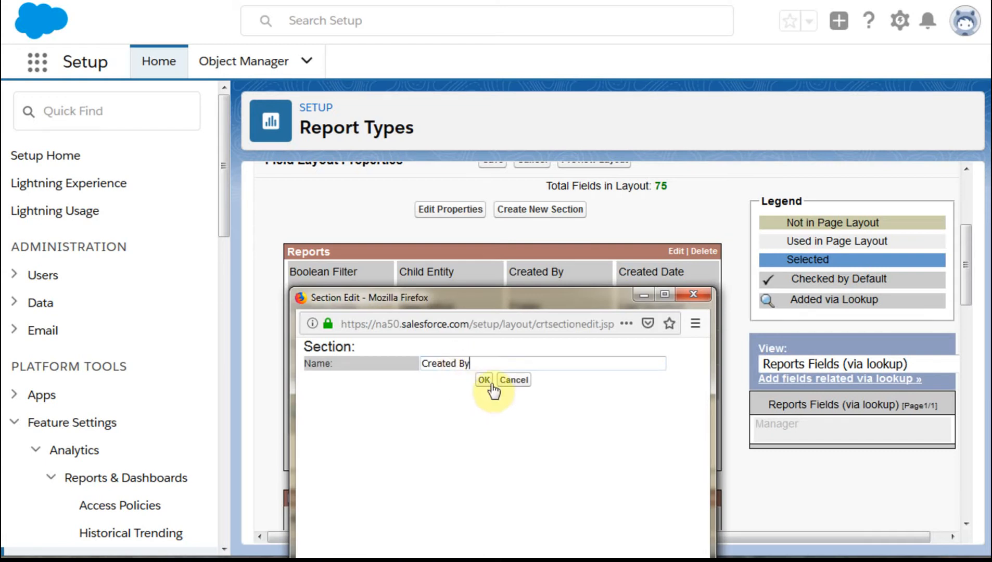
left_click(484, 380)
- Move the Manager lookup field from the Reports section into the Created By section and save the field layout
left_click_drag(329, 412, 356, 365)
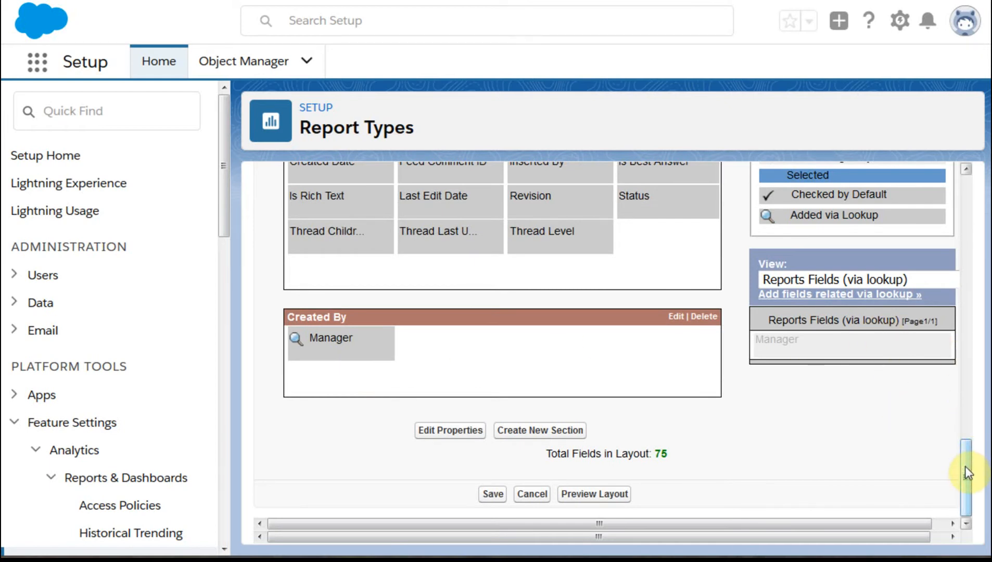
mouse_move(966, 474)
left_mouse_down()
mouse_move(970, 443)
mouse_move(970, 483)
left_mouse_up()
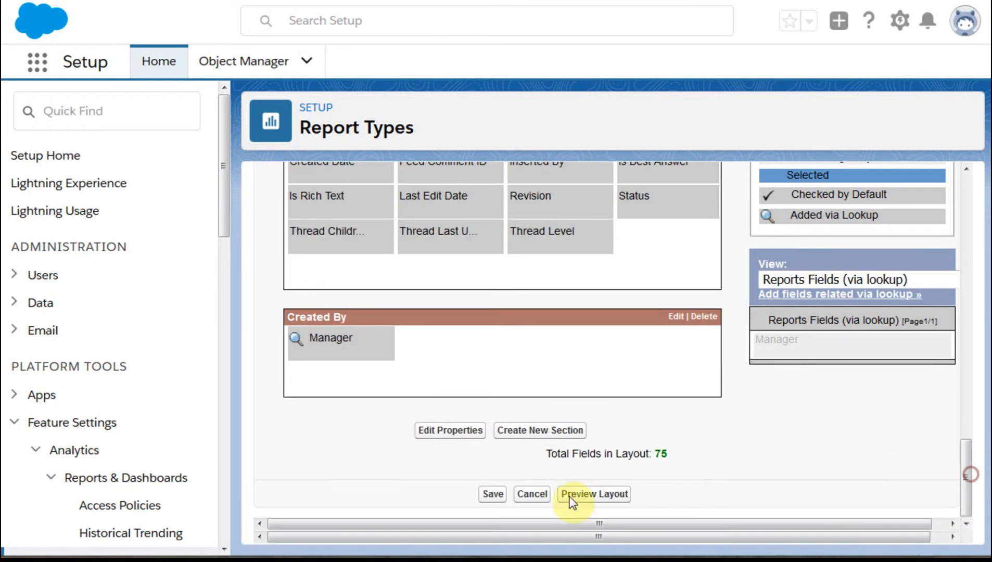
left_click(488, 496)
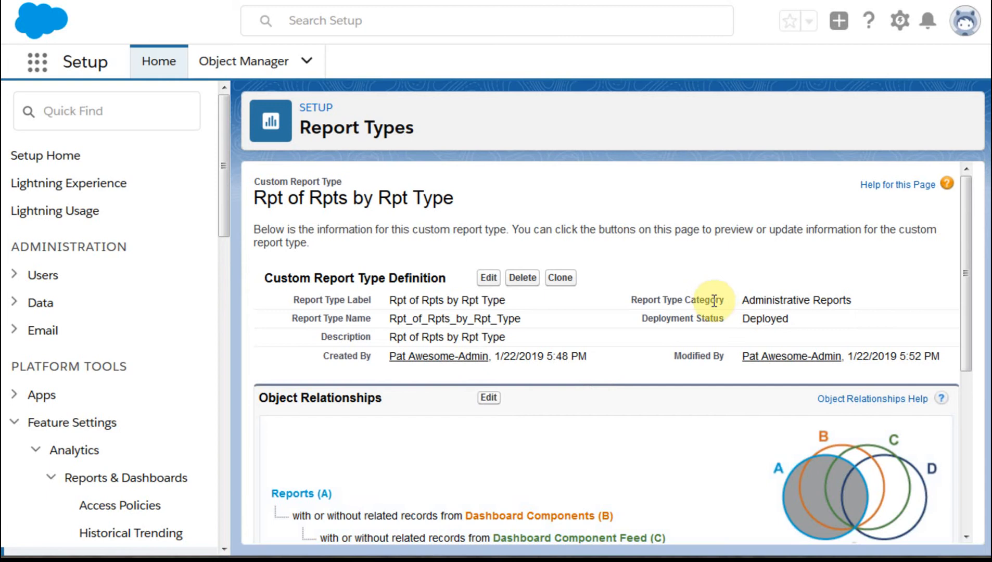
left_click_drag(967, 204, 931, 186)
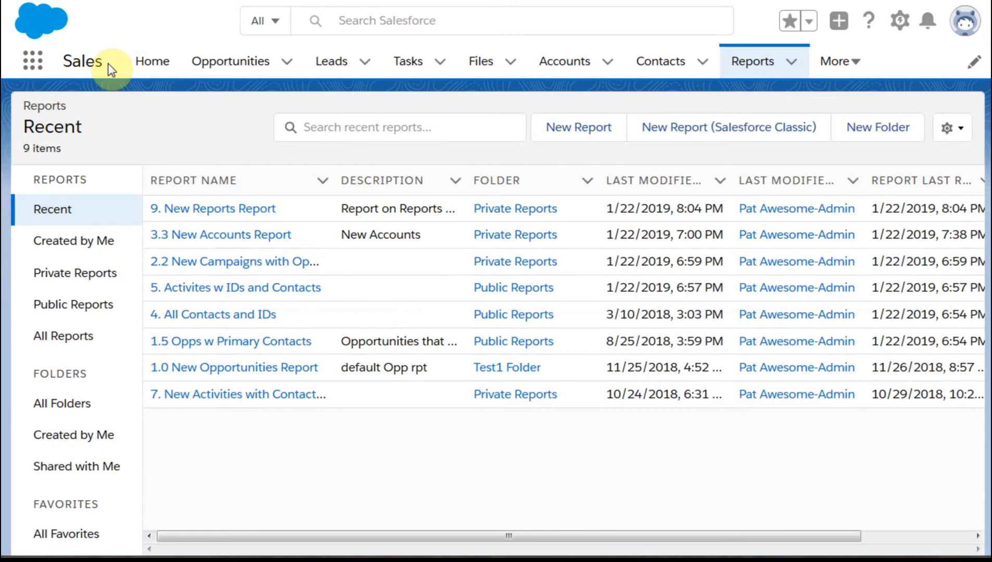
- Refresh the reports list, start a new report of the Administrative Reports type "Rpt of Rpts by Rpt Type", and show its filters
key("F5")
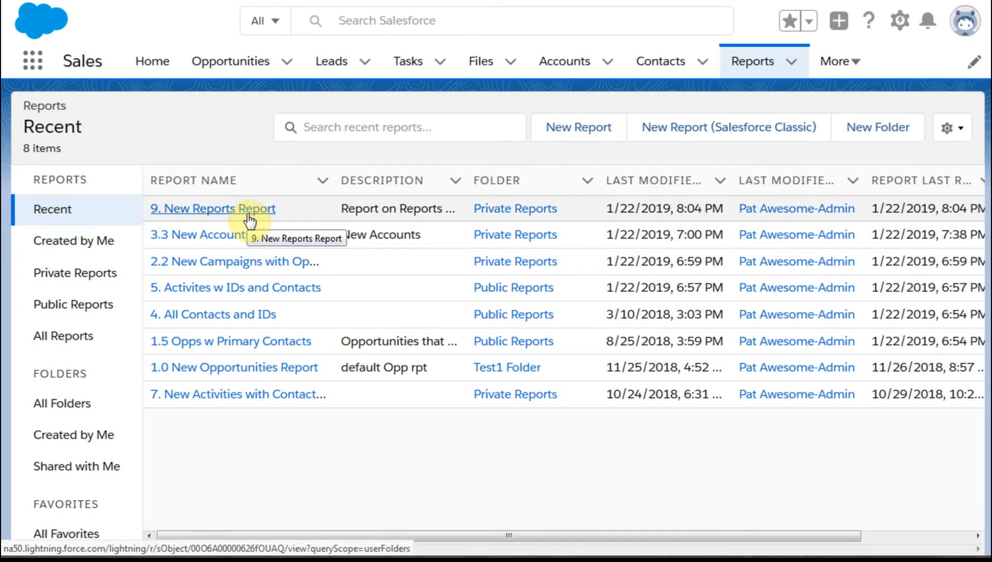
left_click(581, 134)
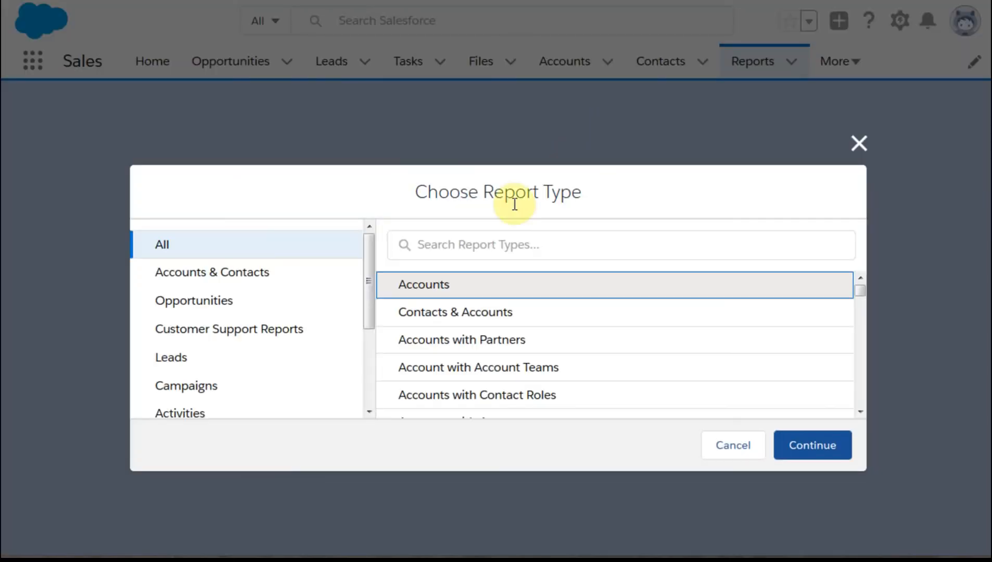
left_click_drag(371, 276, 388, 345)
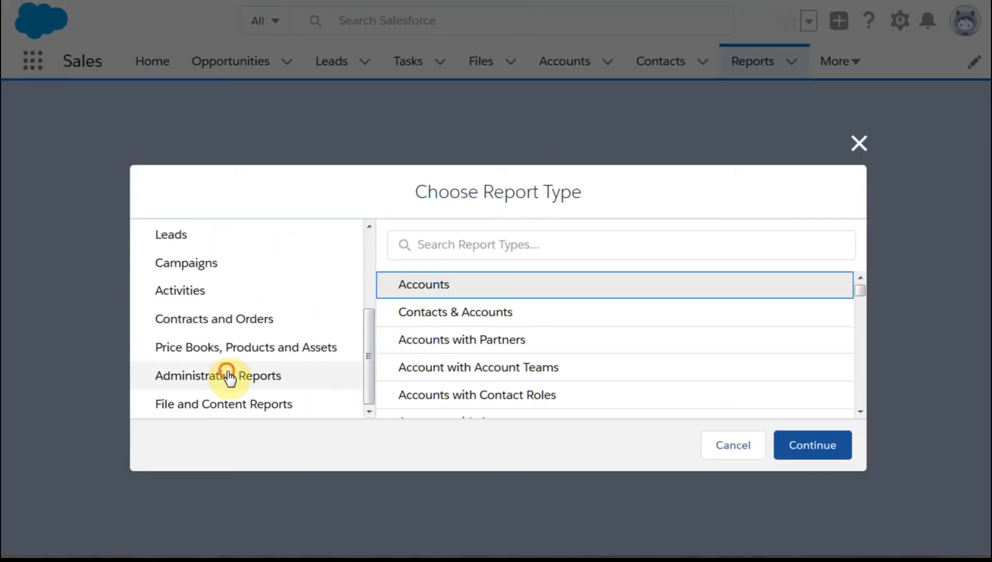
left_click(259, 376)
left_click(421, 314)
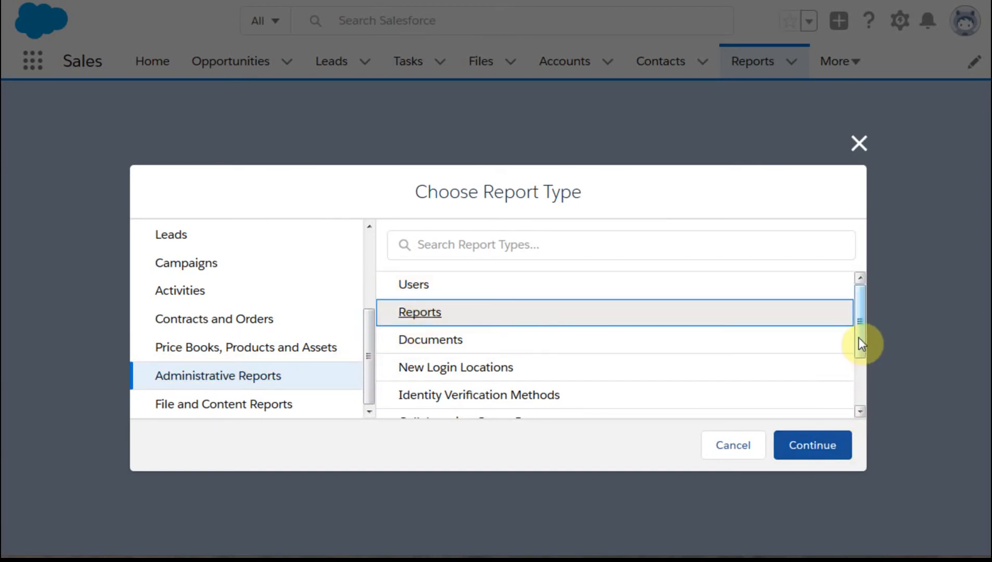
left_click_drag(859, 339, 859, 405)
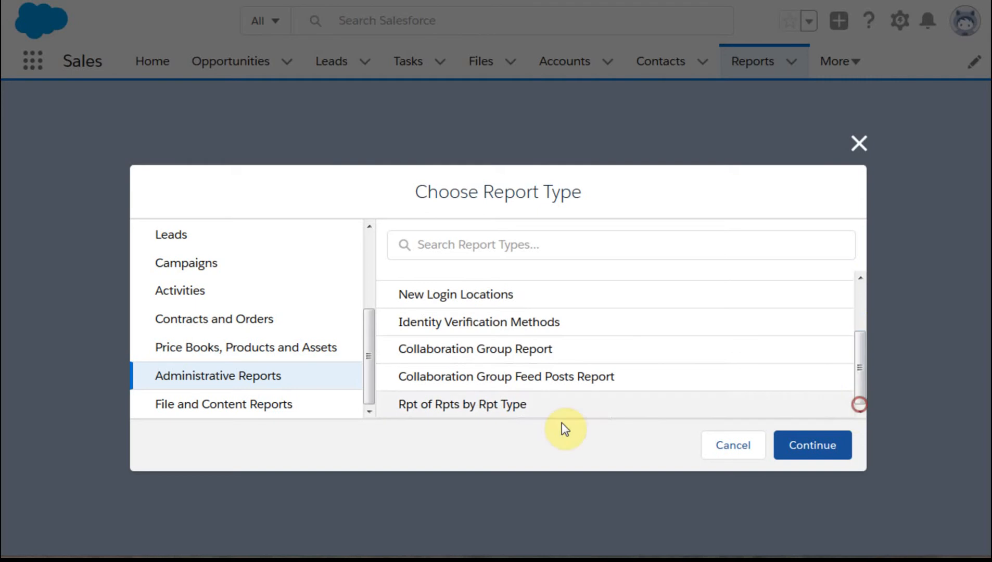
left_click(458, 411)
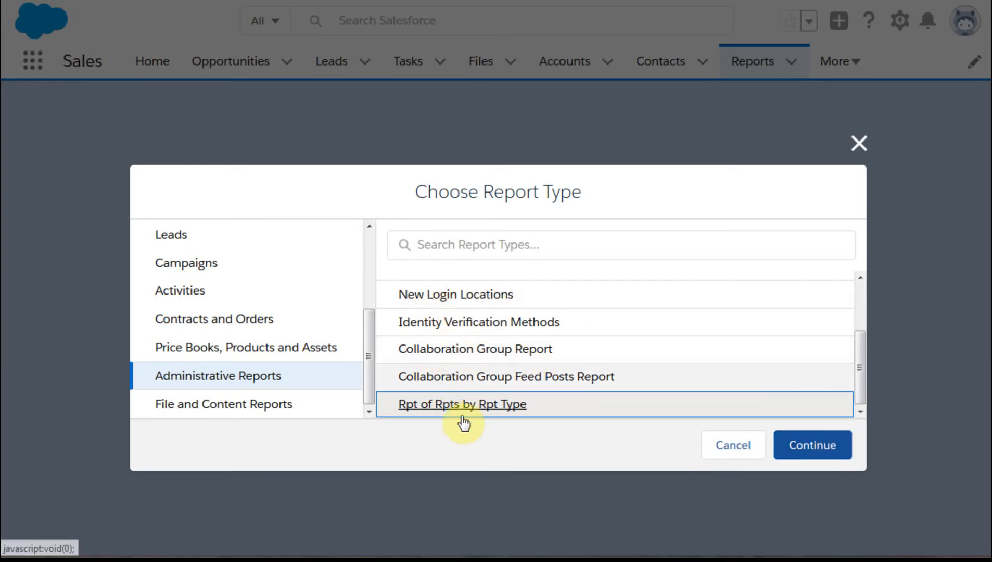
left_click(803, 452)
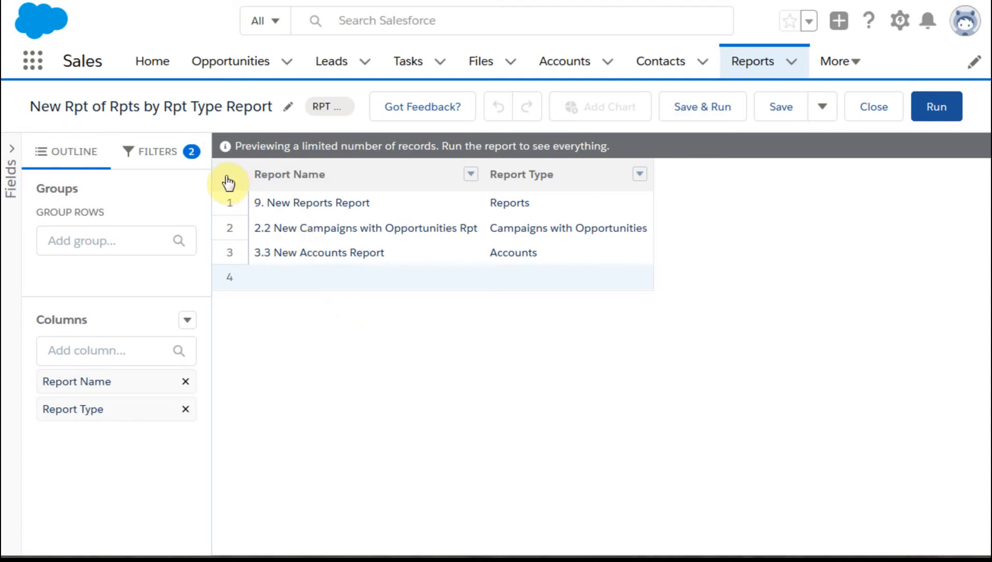
left_click(194, 162)
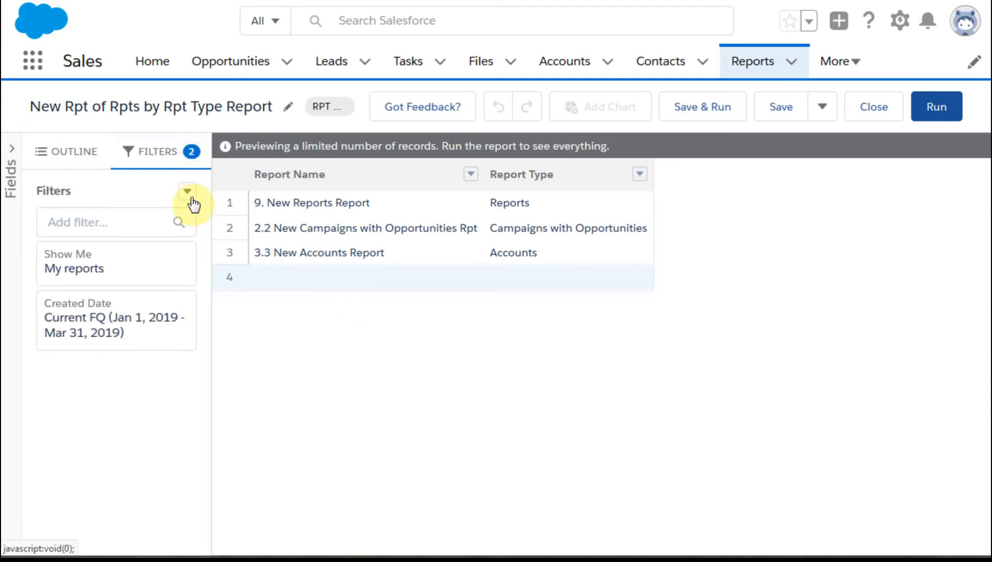
left_click(84, 267)
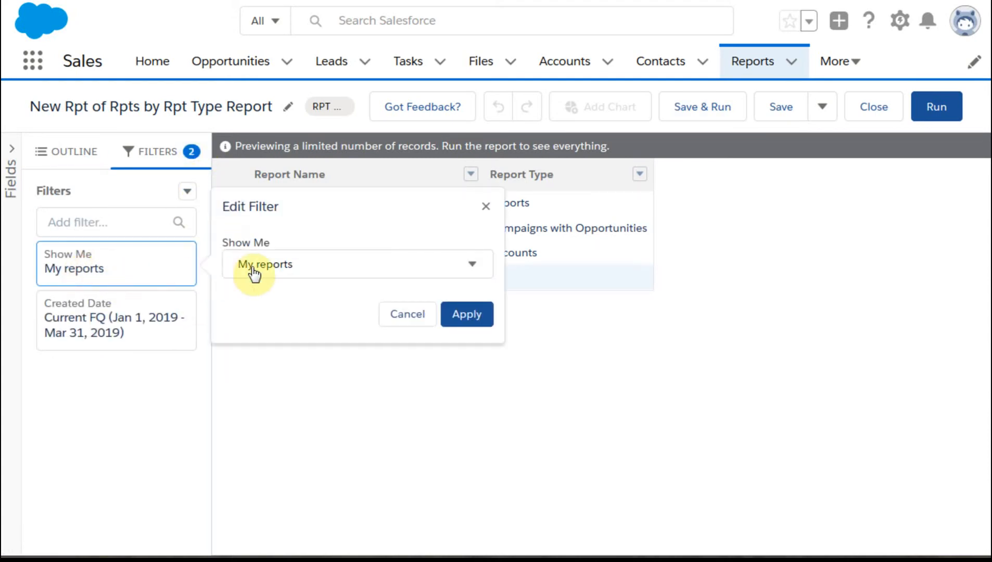
left_click(472, 266)
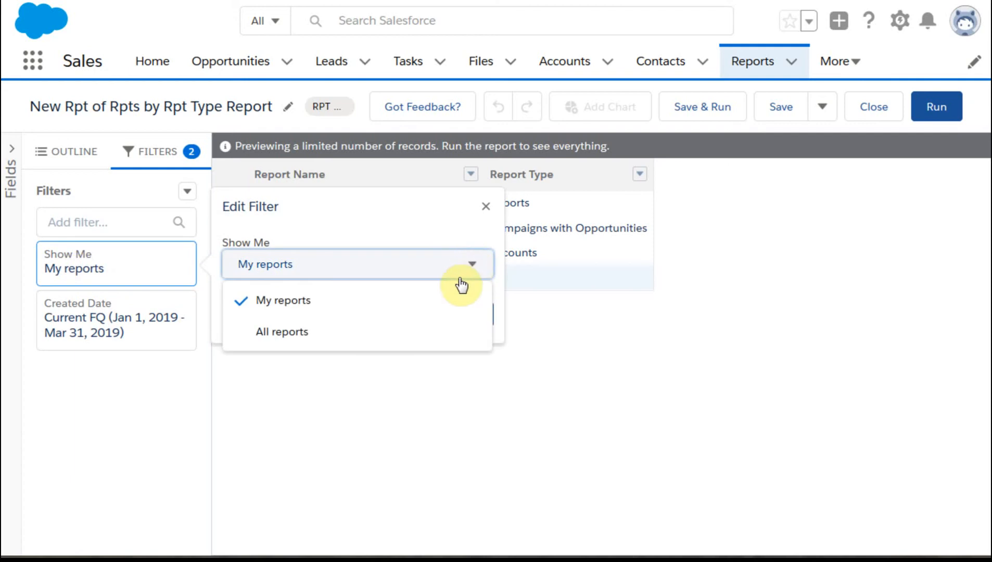
left_click(435, 330)
left_click(173, 327)
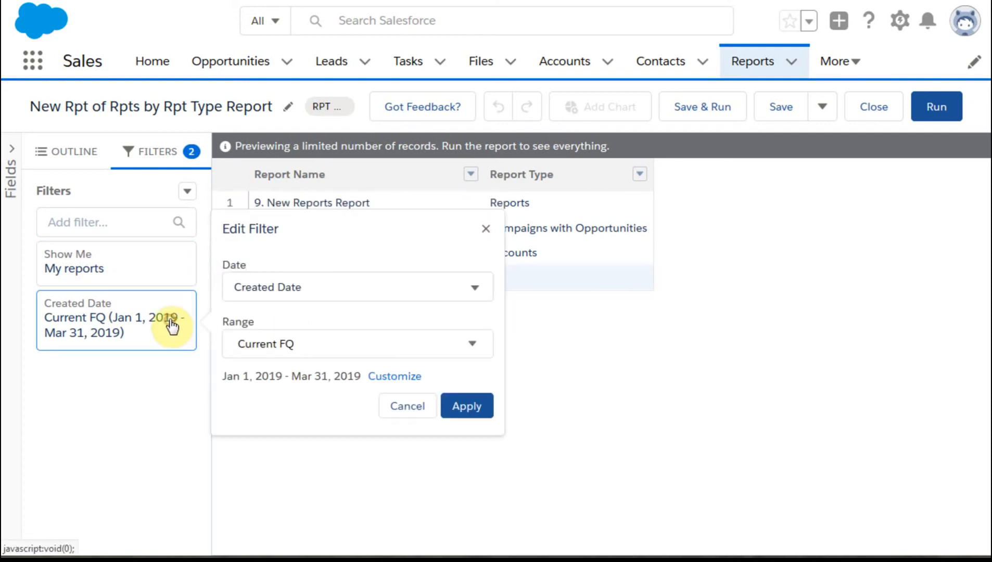
- Set the report's Show Me filter to All reports and apply it
left_click(188, 261)
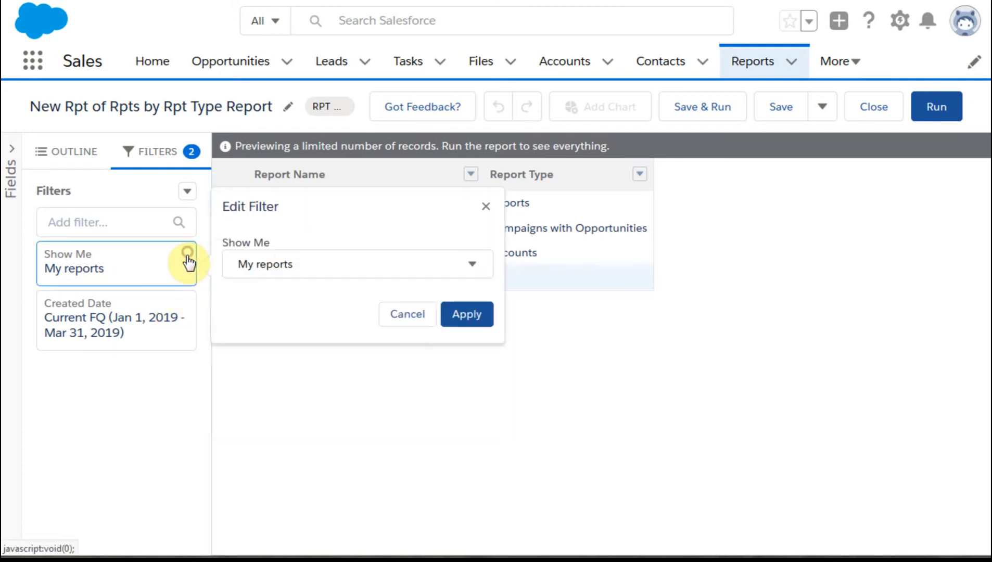
left_click(461, 270)
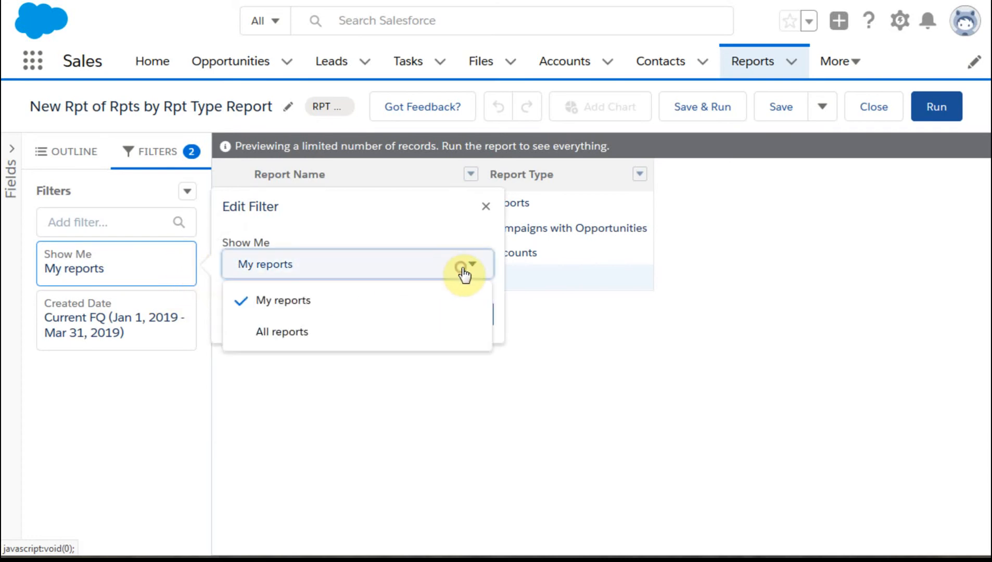
left_click(430, 325)
left_click(460, 319)
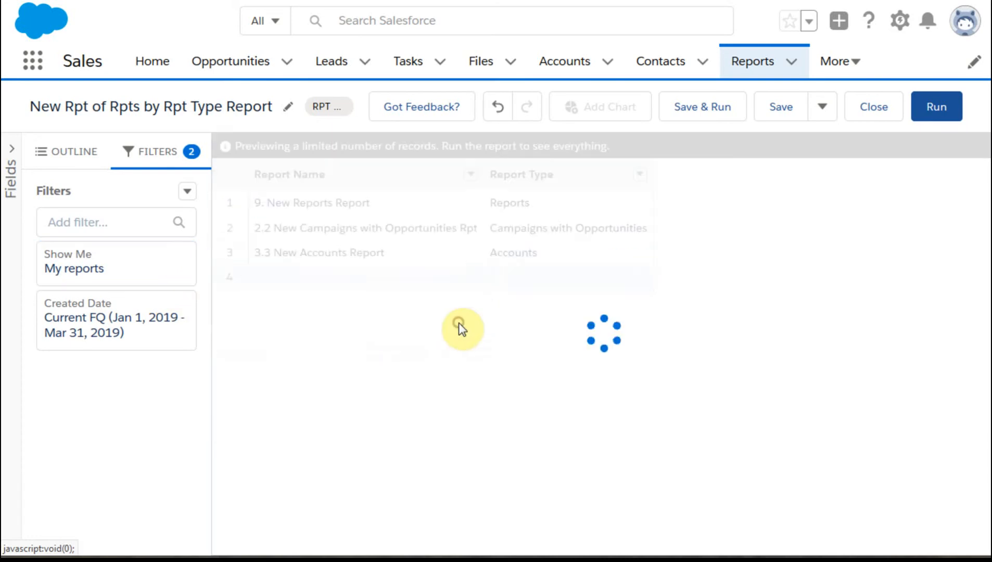
- Set the range of the Created Date filter to All Time and apply it
left_click(150, 330)
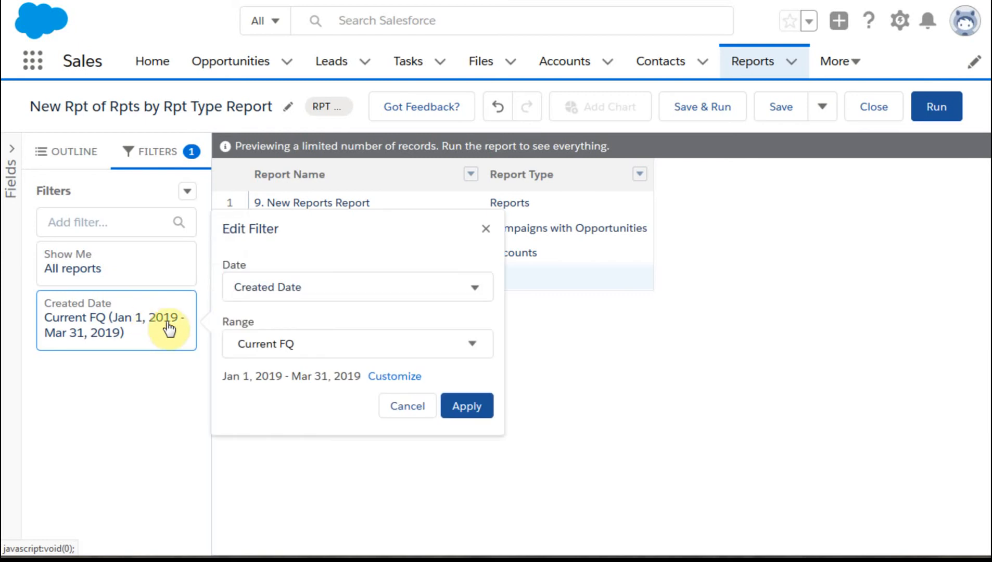
left_click(478, 286)
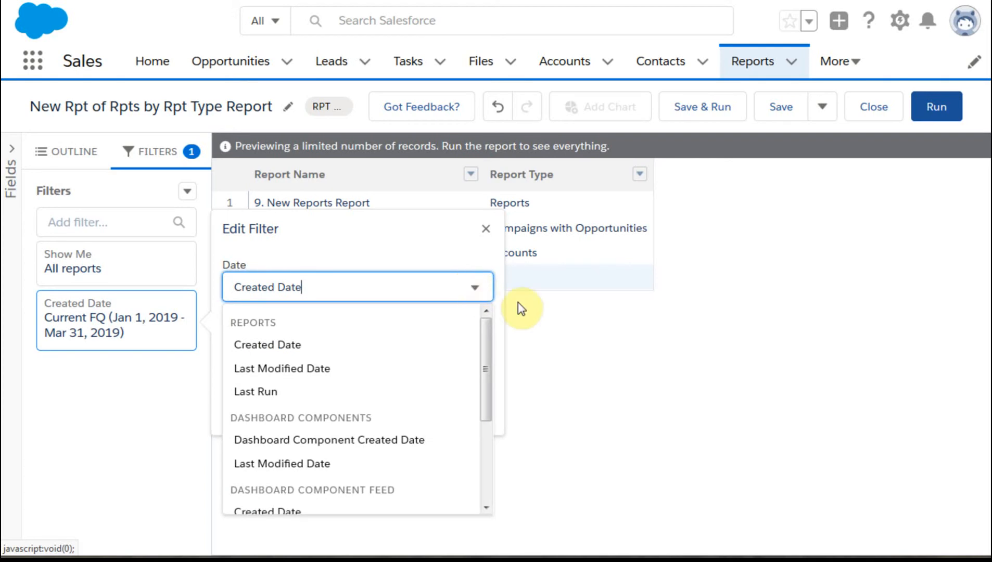
left_click(492, 350)
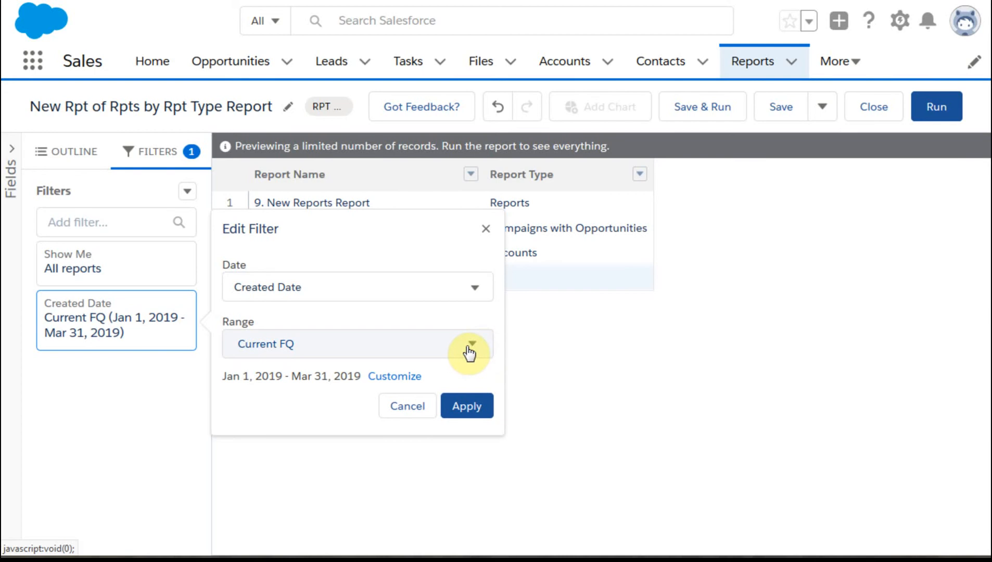
left_click(473, 347)
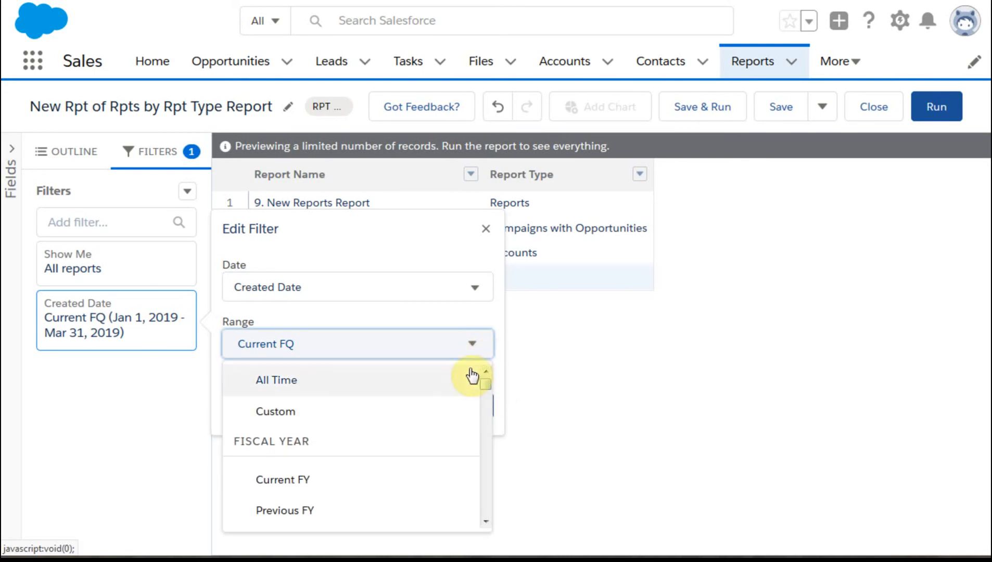
left_click(454, 378)
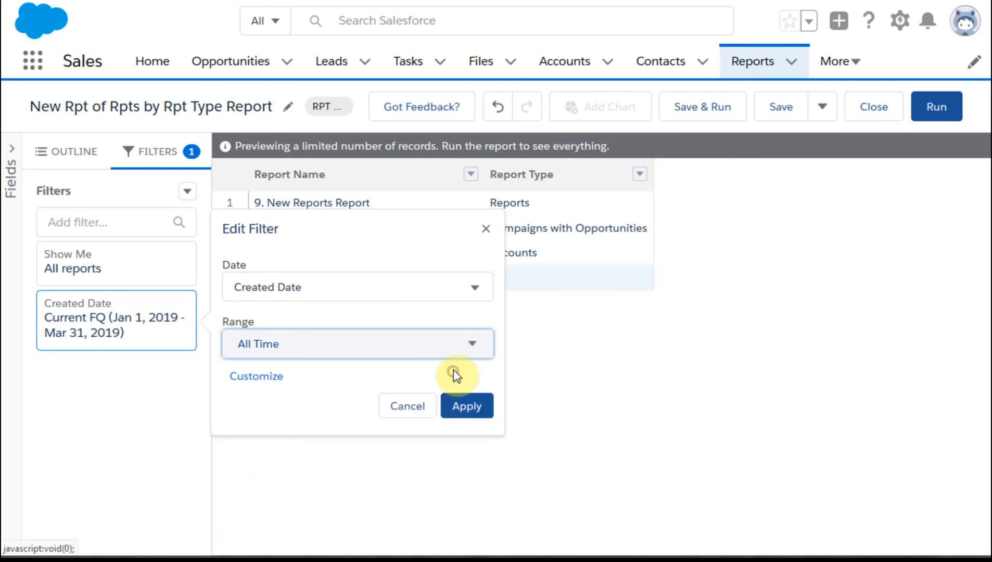
left_click(475, 409)
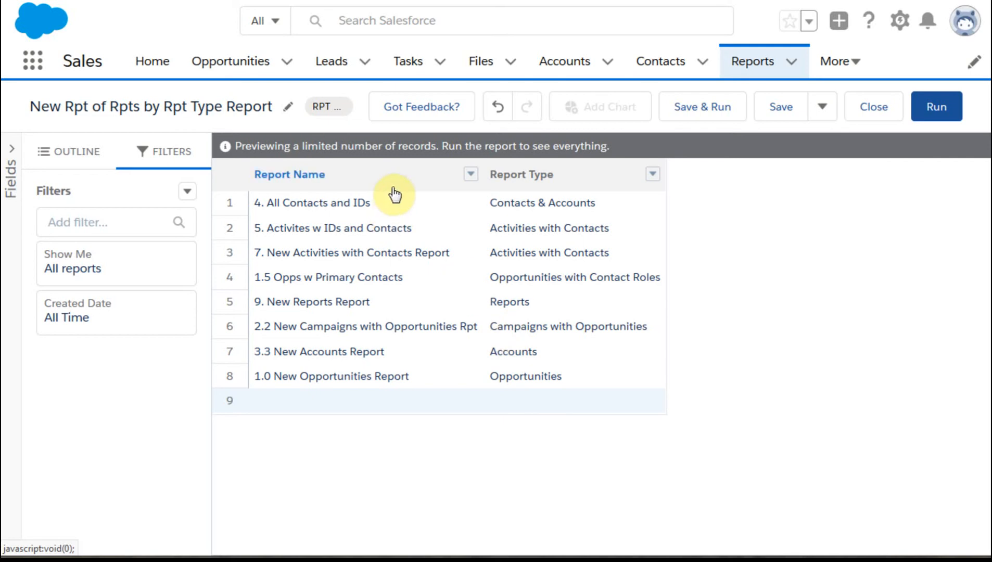
- Sort the report by Report Type in ascending order and rename it "9.1 New Rpt of Rpts by Rpt Type Report"
left_click(648, 179)
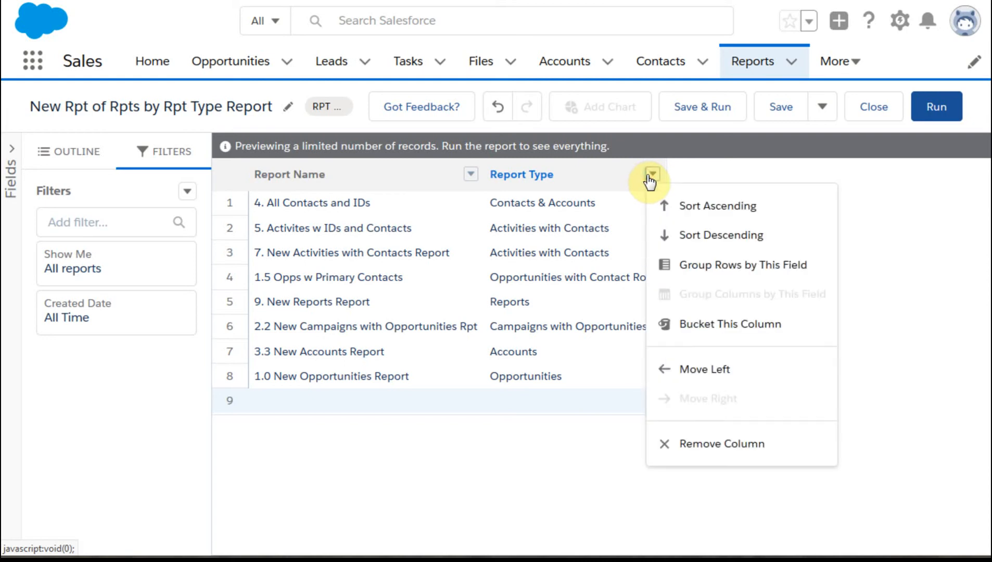
left_click(688, 204)
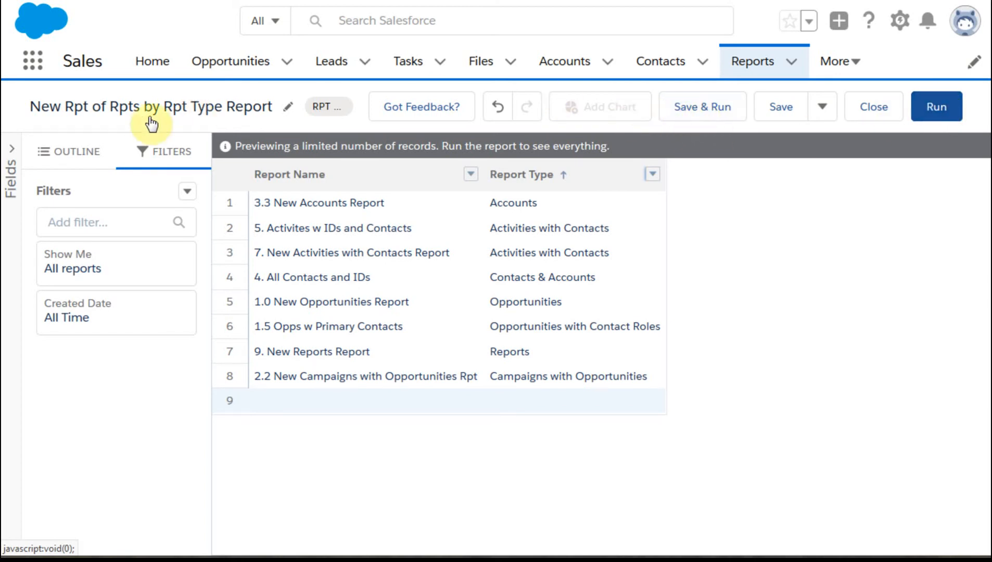
left_click(46, 109)
left_click(43, 107)
type("9.1")
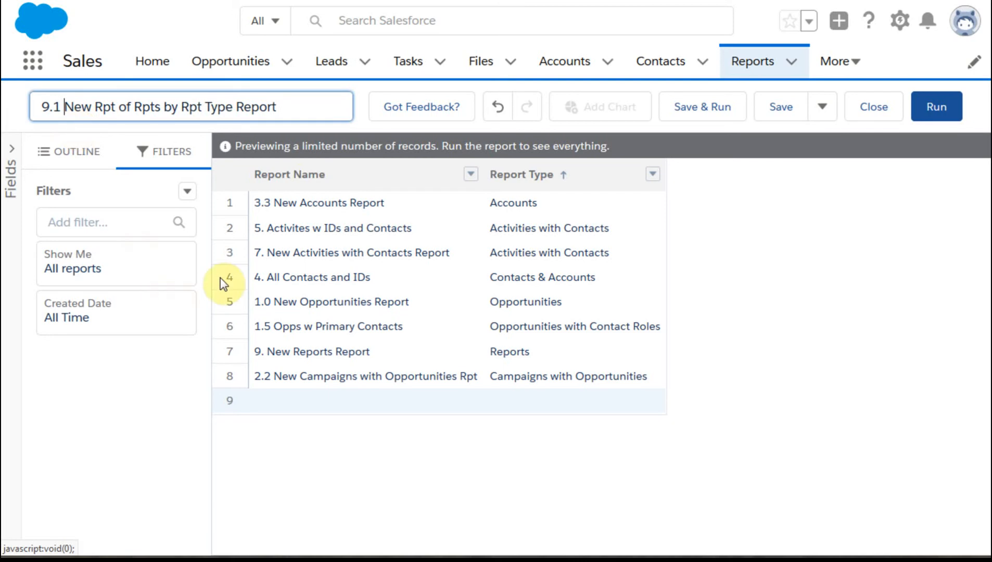
left_click(363, 106)
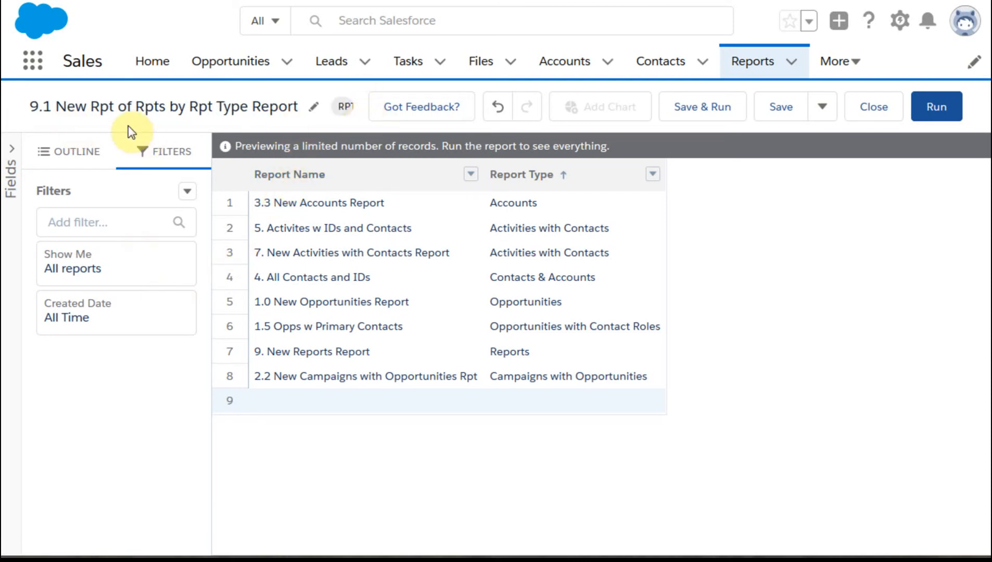
- Save and run the report with the description "Report Details" in the Private Reports folder
left_click(711, 111)
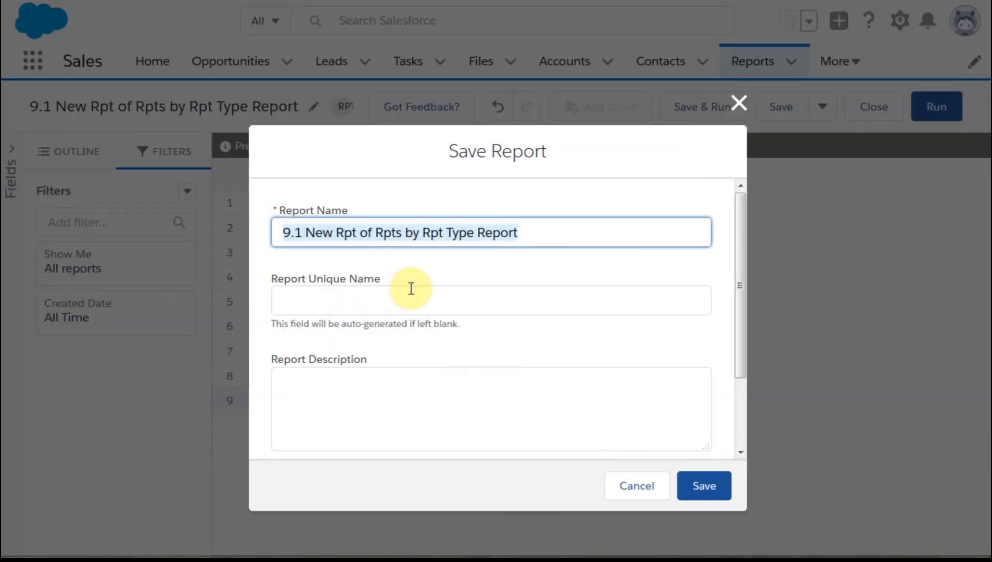
left_click(413, 291)
left_click(444, 392)
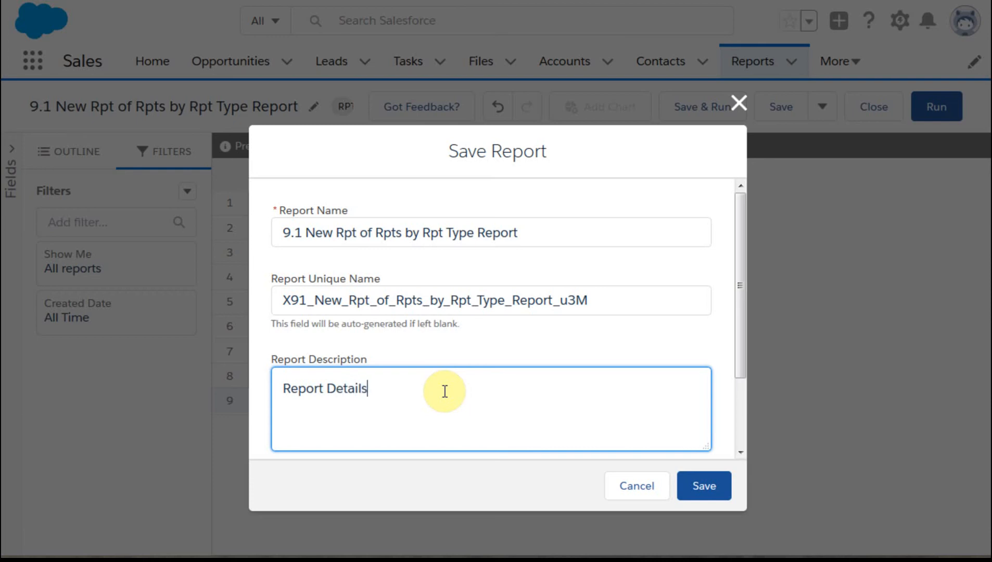
scroll(441, 408, "down", 2)
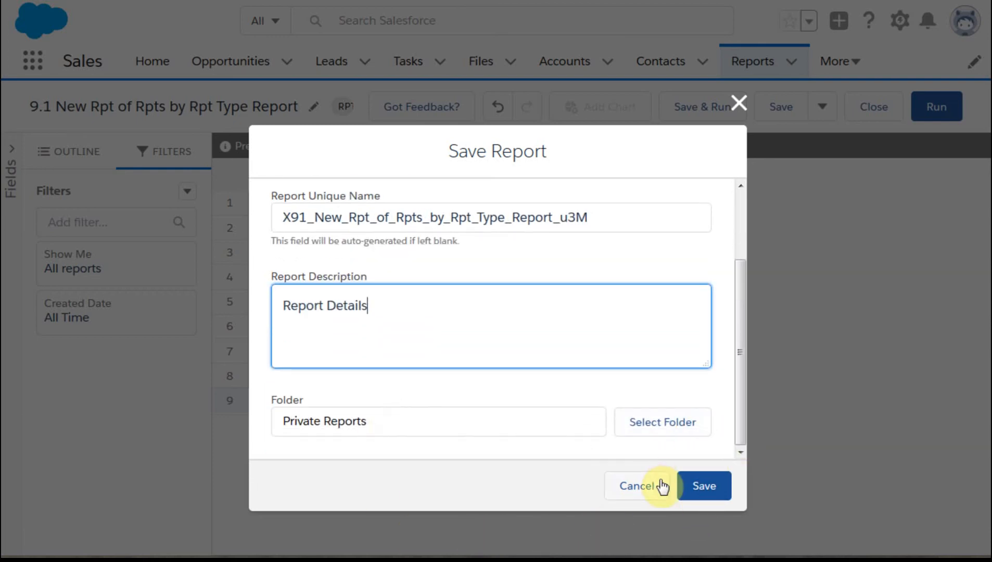
left_click(713, 485)
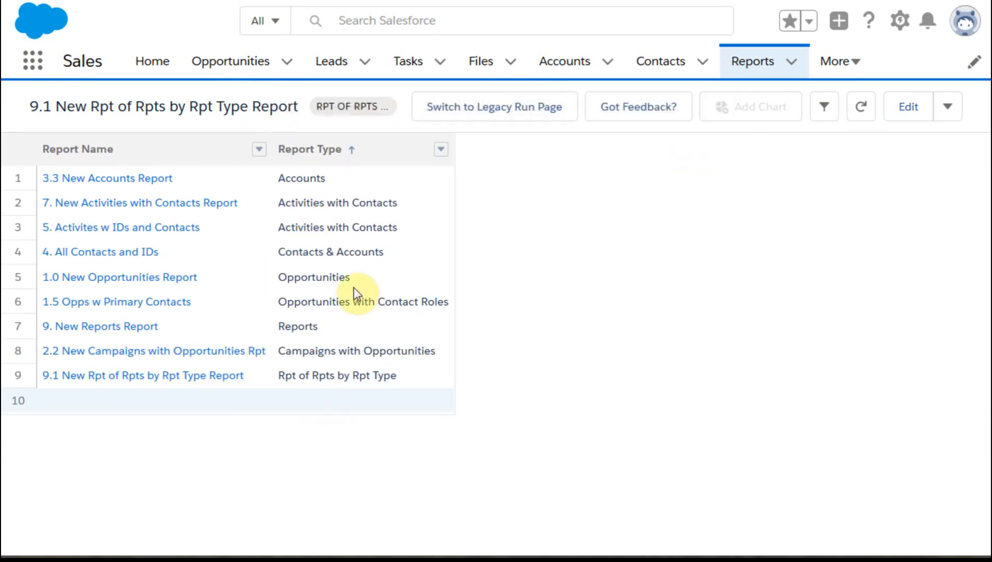
- Reopen the report for editing and examine its available fields, including the Created By and Dashboard Components sections
left_click(907, 108)
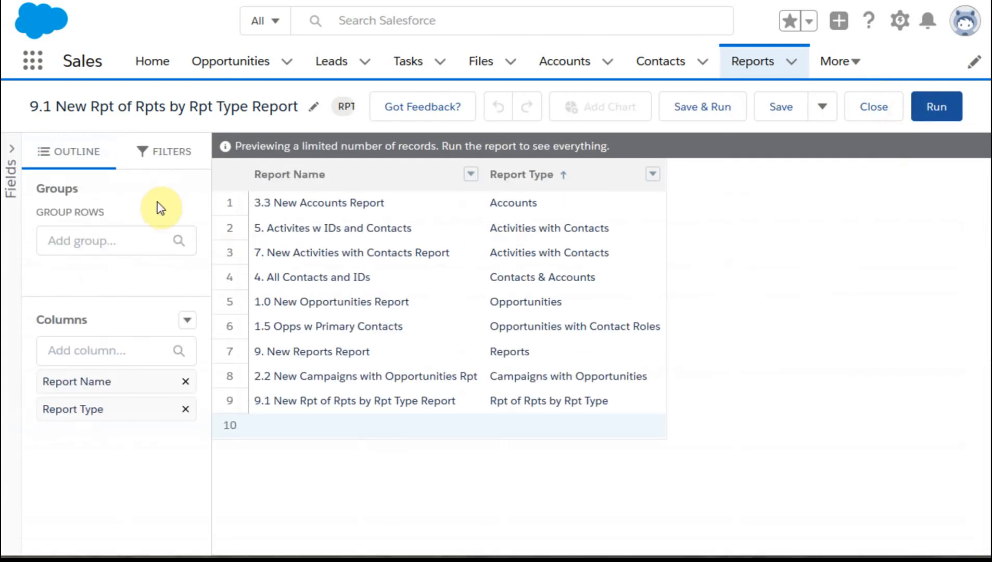
left_click(12, 166)
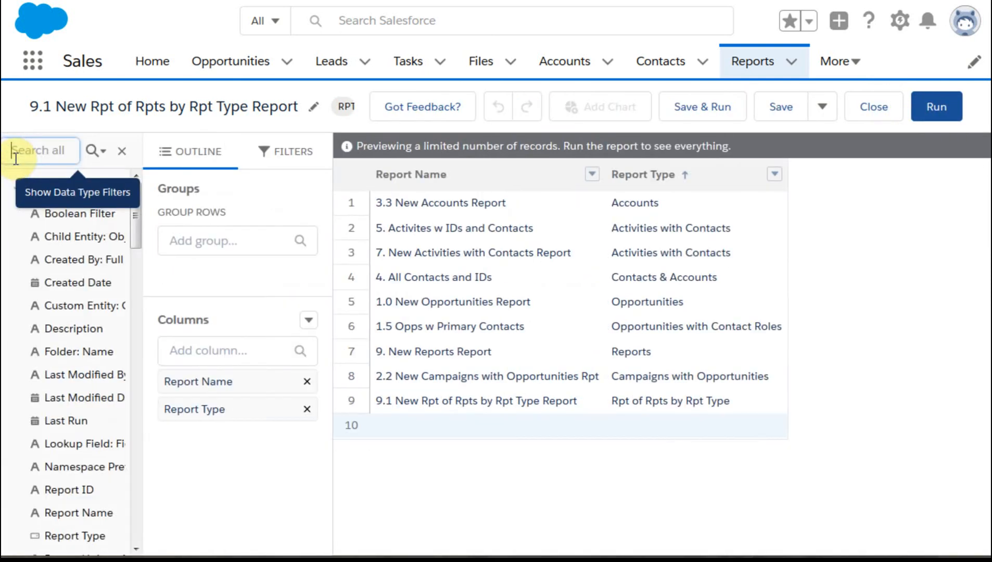
left_click(182, 210)
left_click_drag(182, 209, 157, 515)
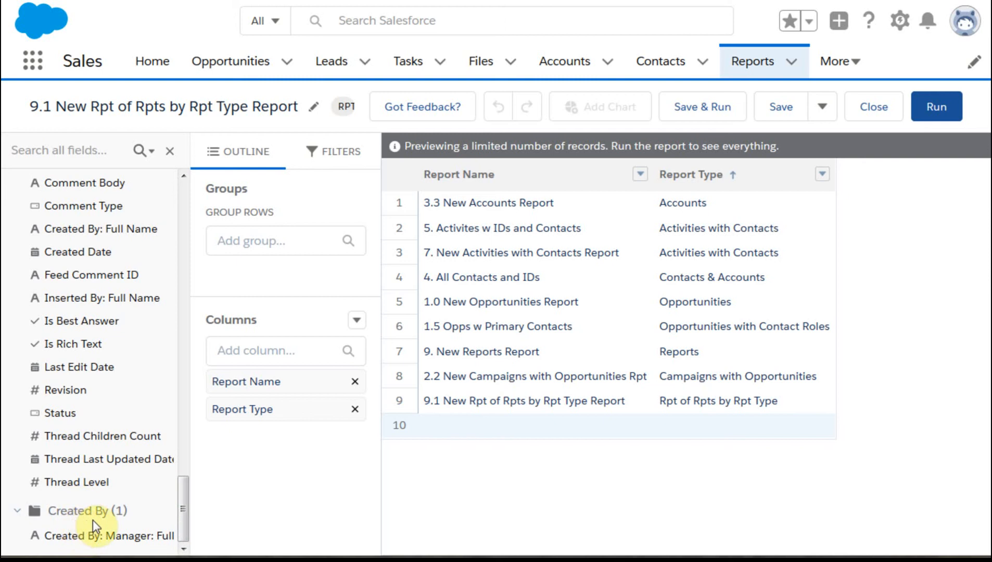
left_click_drag(183, 516, 232, 309)
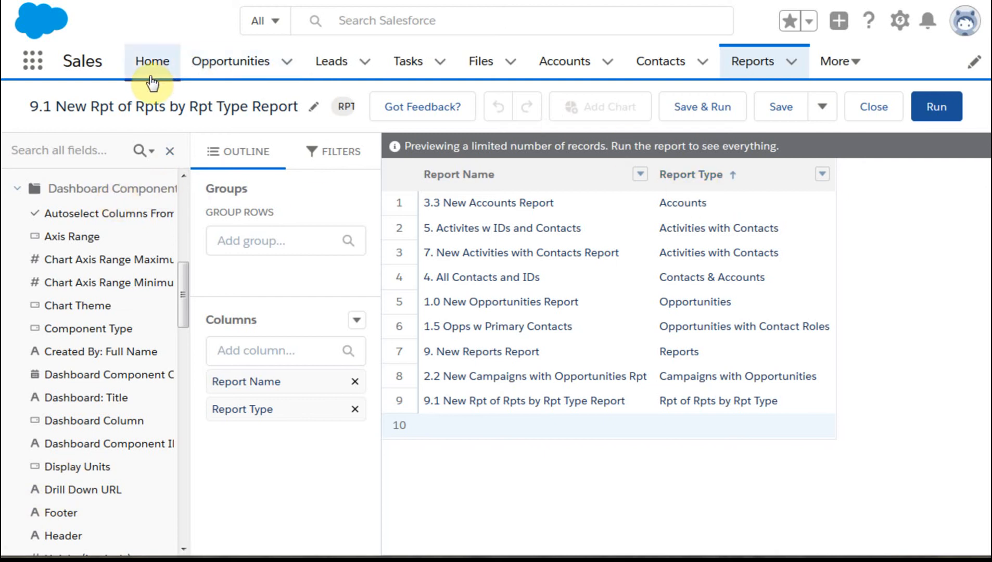
- Return to the recent reports list and sort it by Report Name in ascending order
left_click(775, 66)
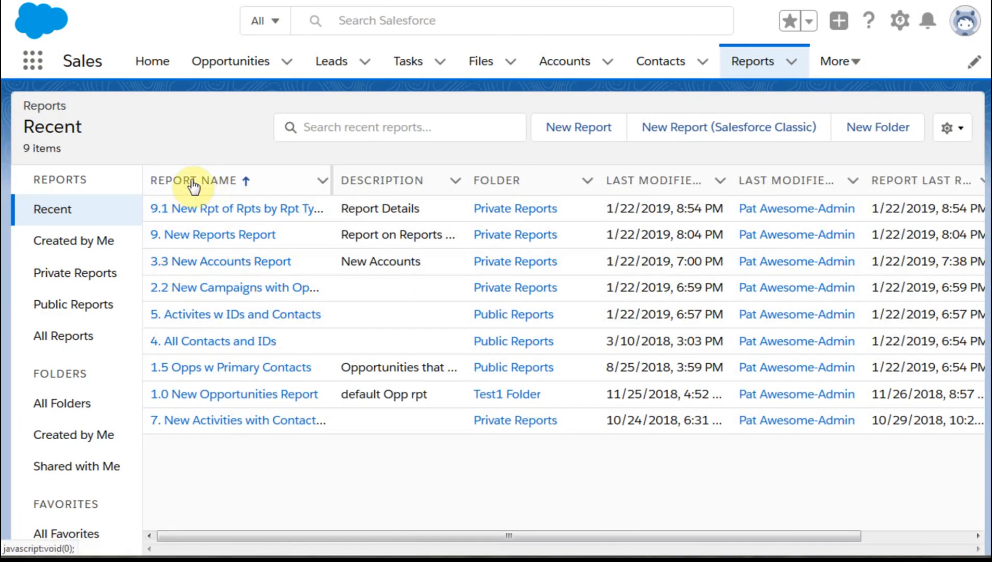
left_click(191, 182)
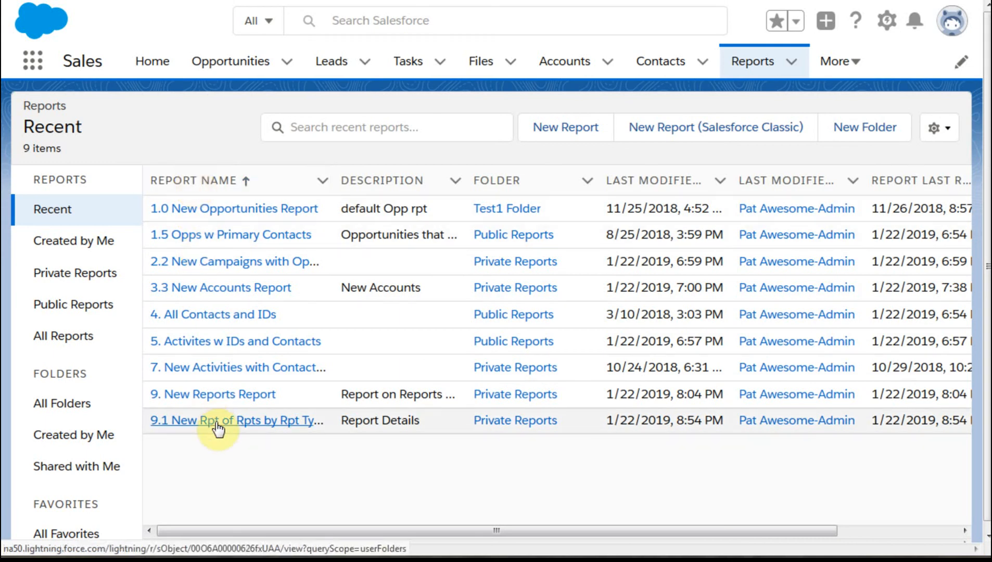